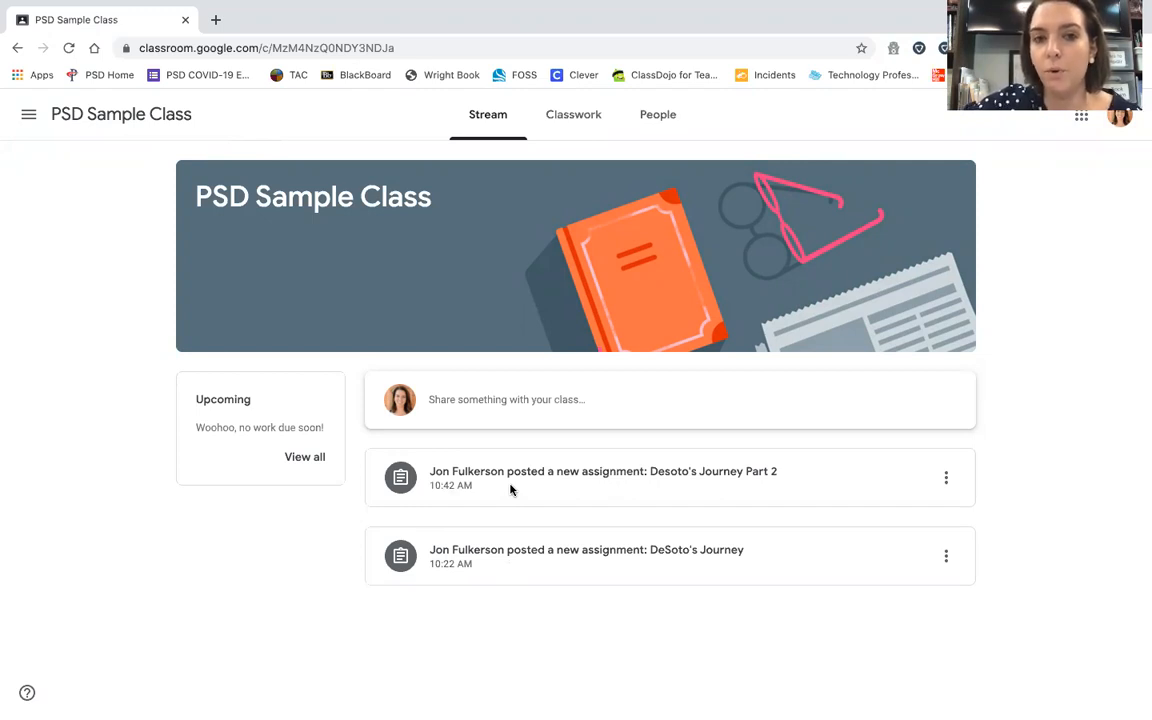
Step: Switch PSD Sample Class to its Classwork page to list the DeSoto's Journey assignments
click(596, 118)
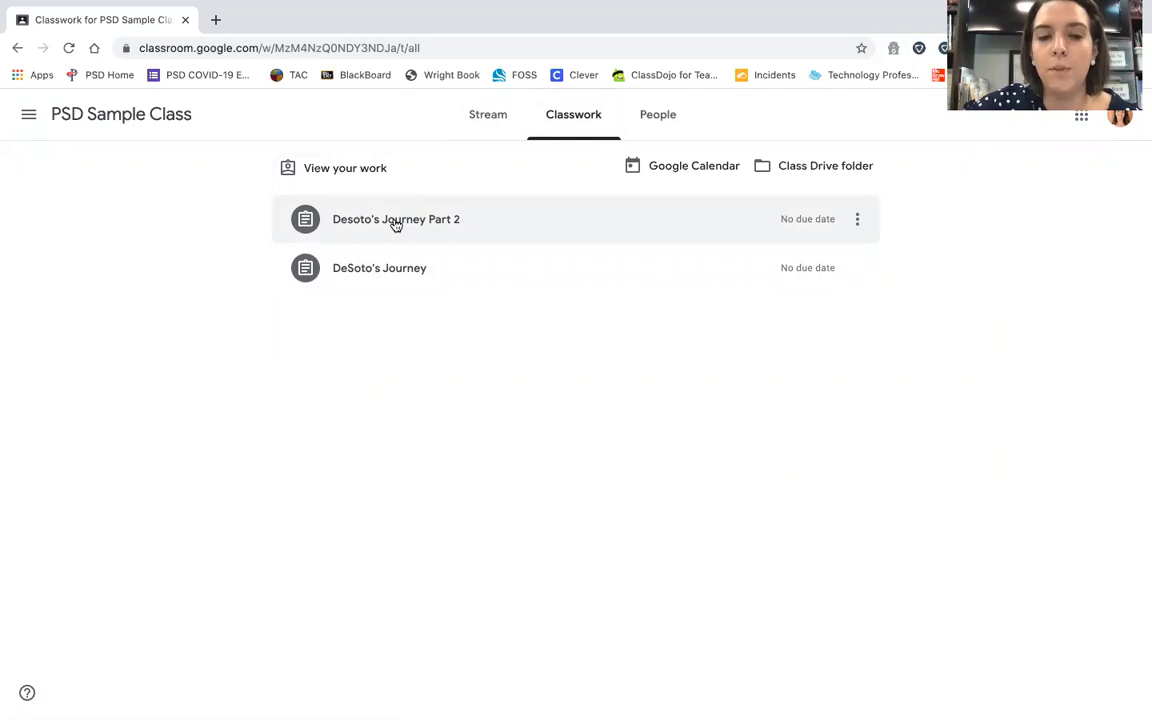
Step: Open the full Desoto's Journey Part 2 assignment page and dismiss the private-comments tip
click(502, 227)
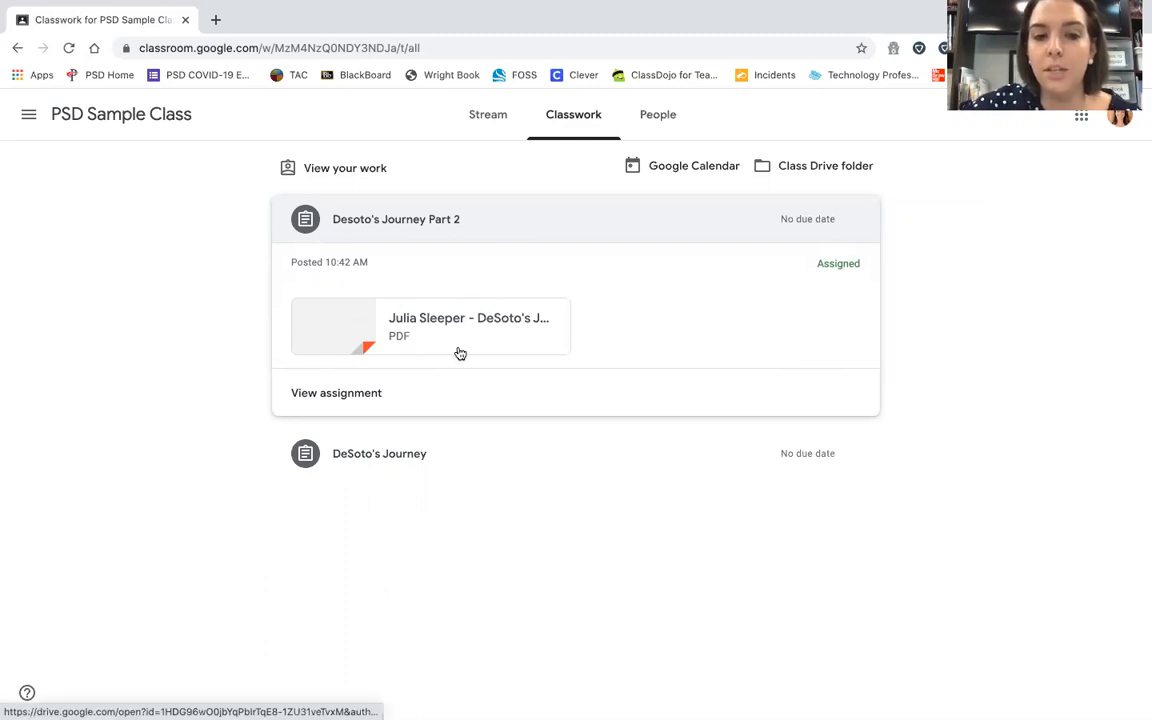
click(347, 396)
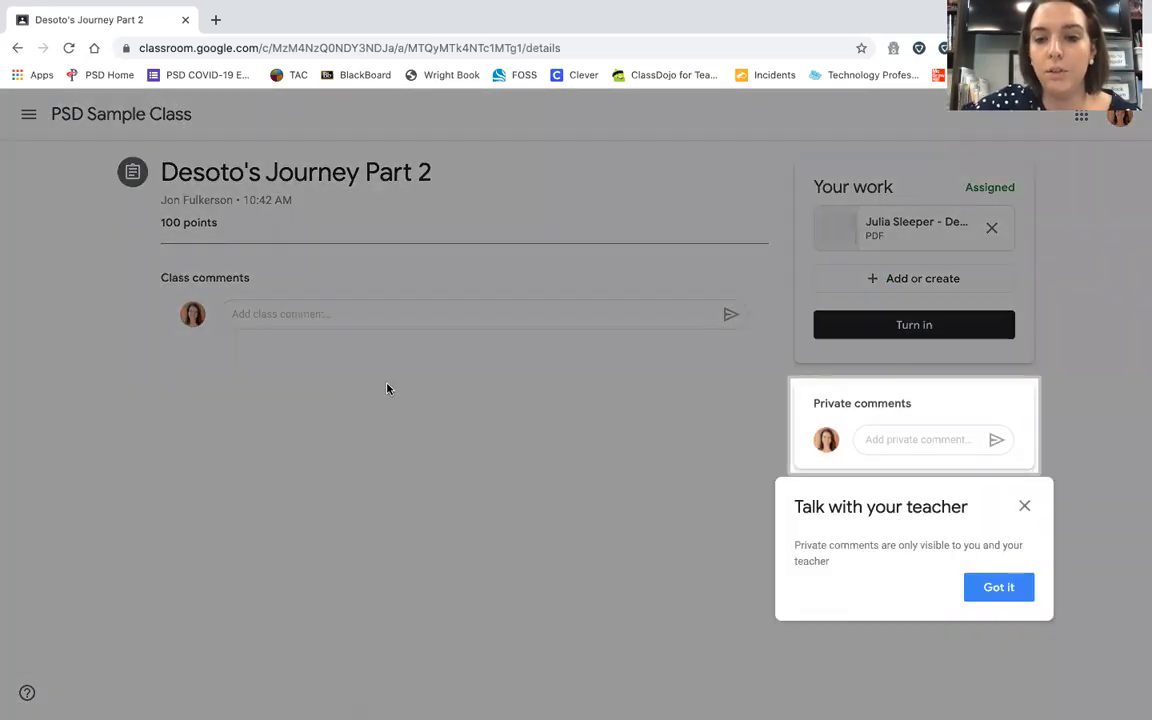
click(1000, 590)
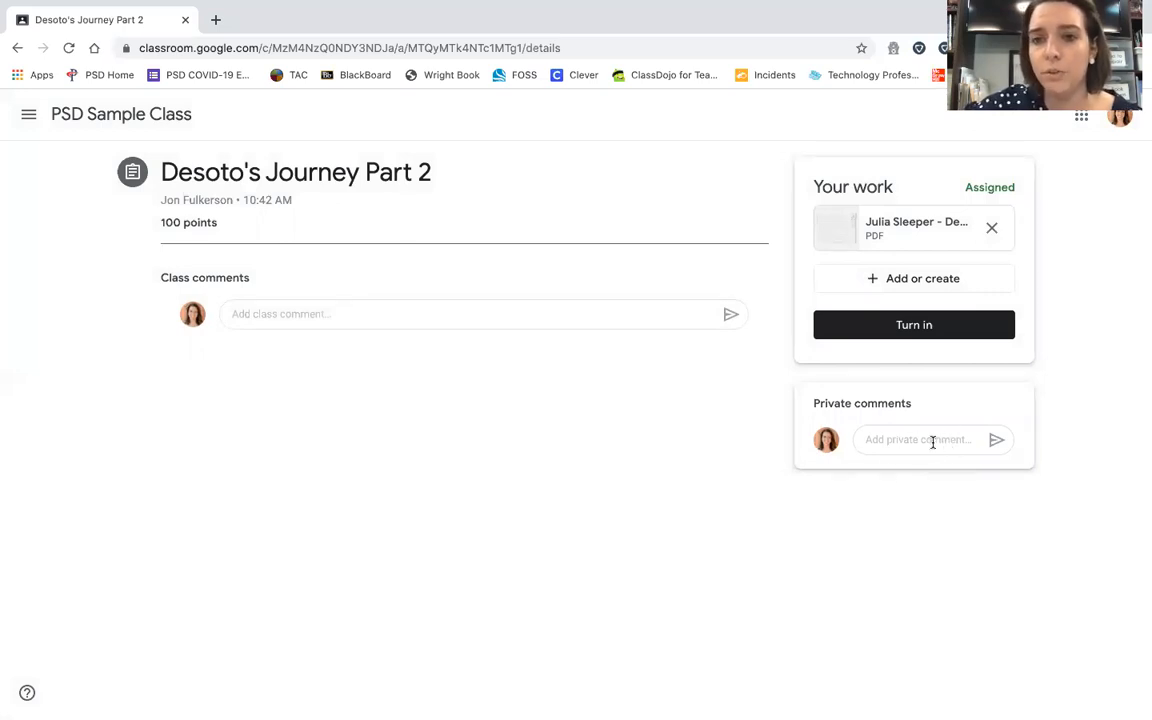
Step: Preview the attached DeSoto's Journey.pdf and open it with Kami
click(913, 229)
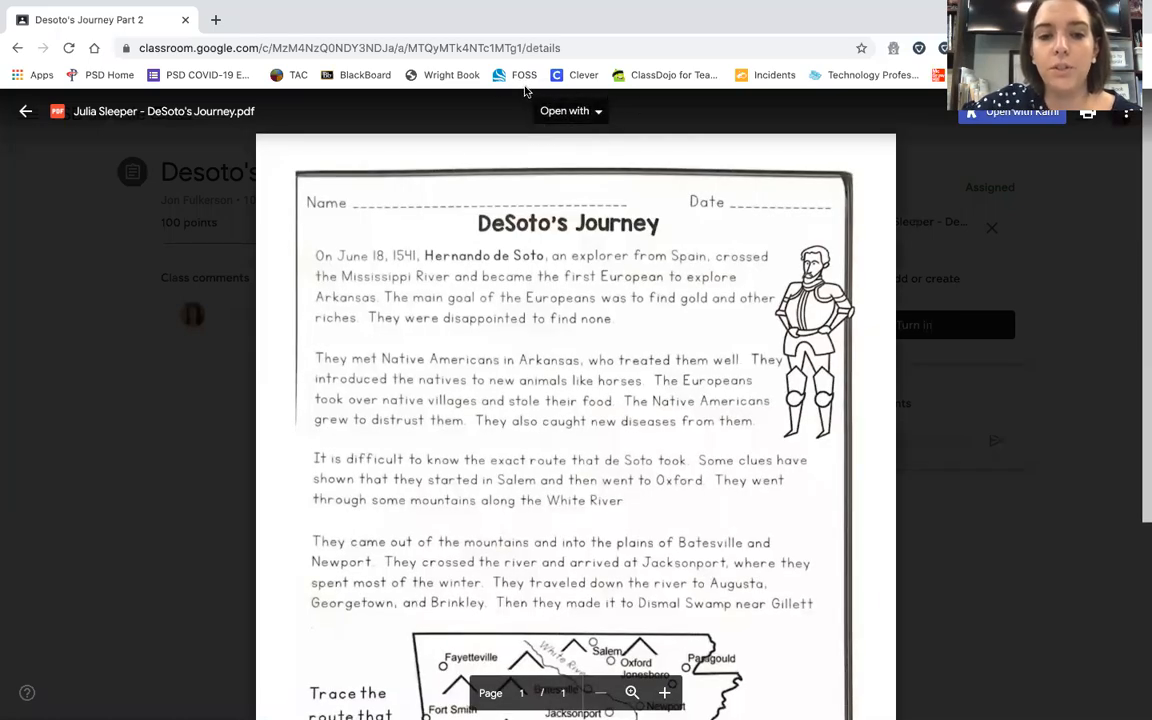
scroll(453, 655, down, 3)
scroll(453, 655, up, 3)
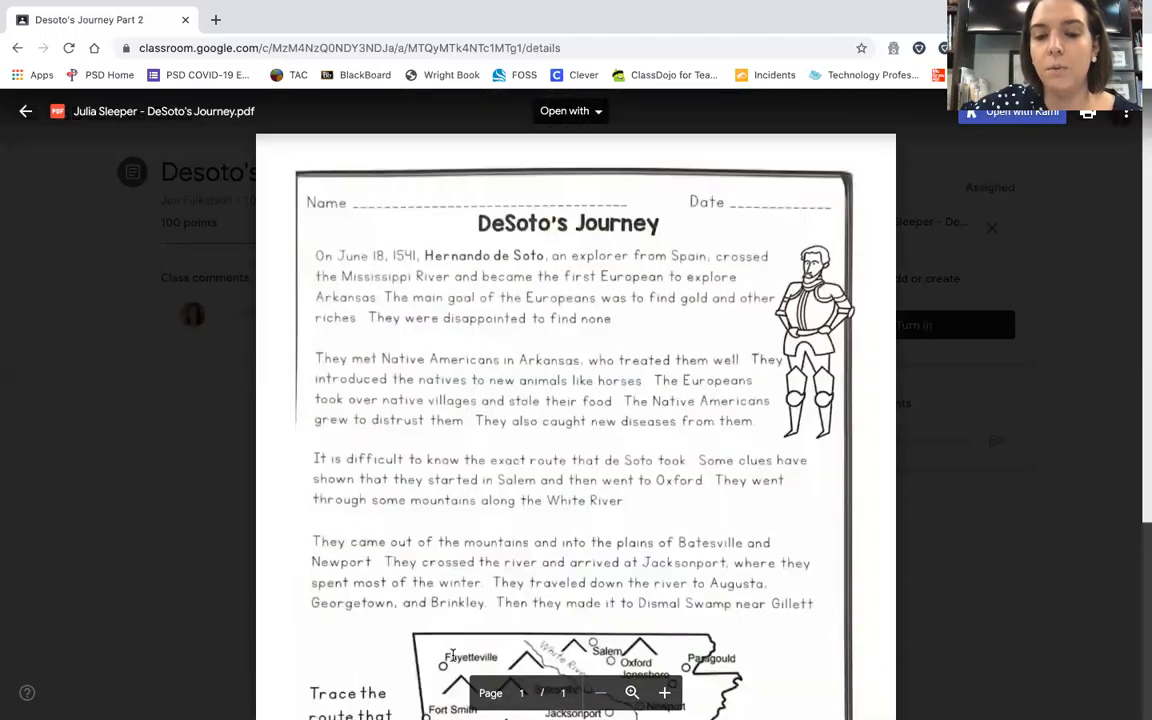
click(597, 112)
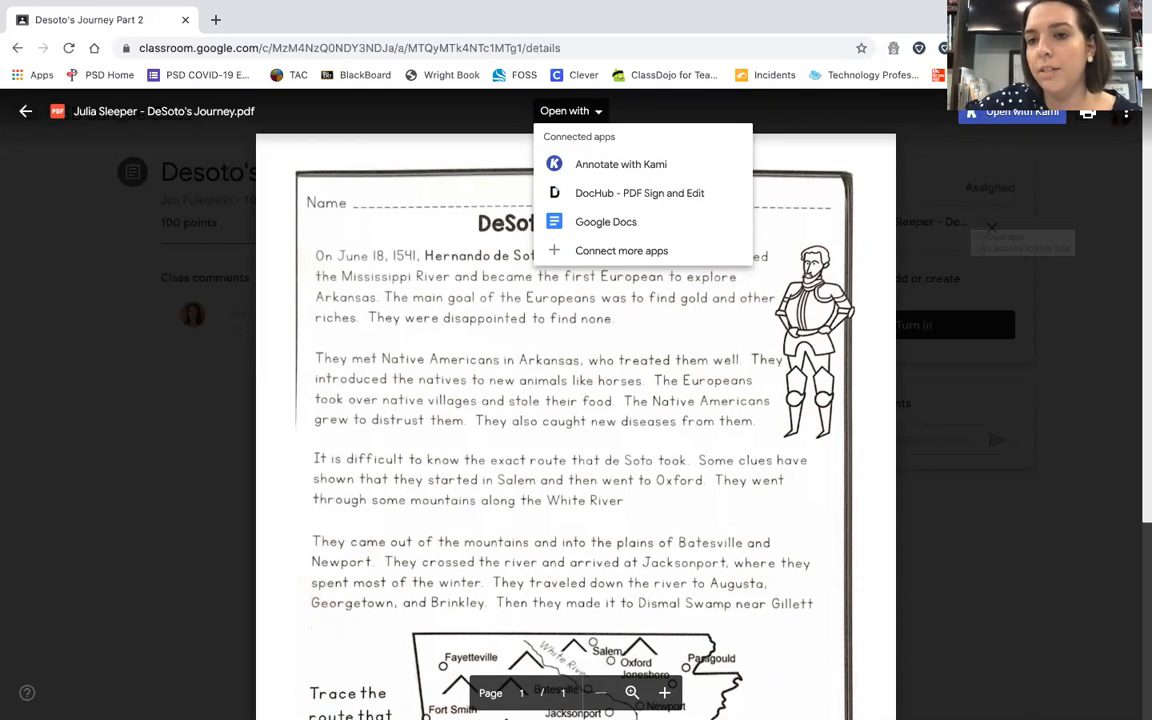
click(1020, 113)
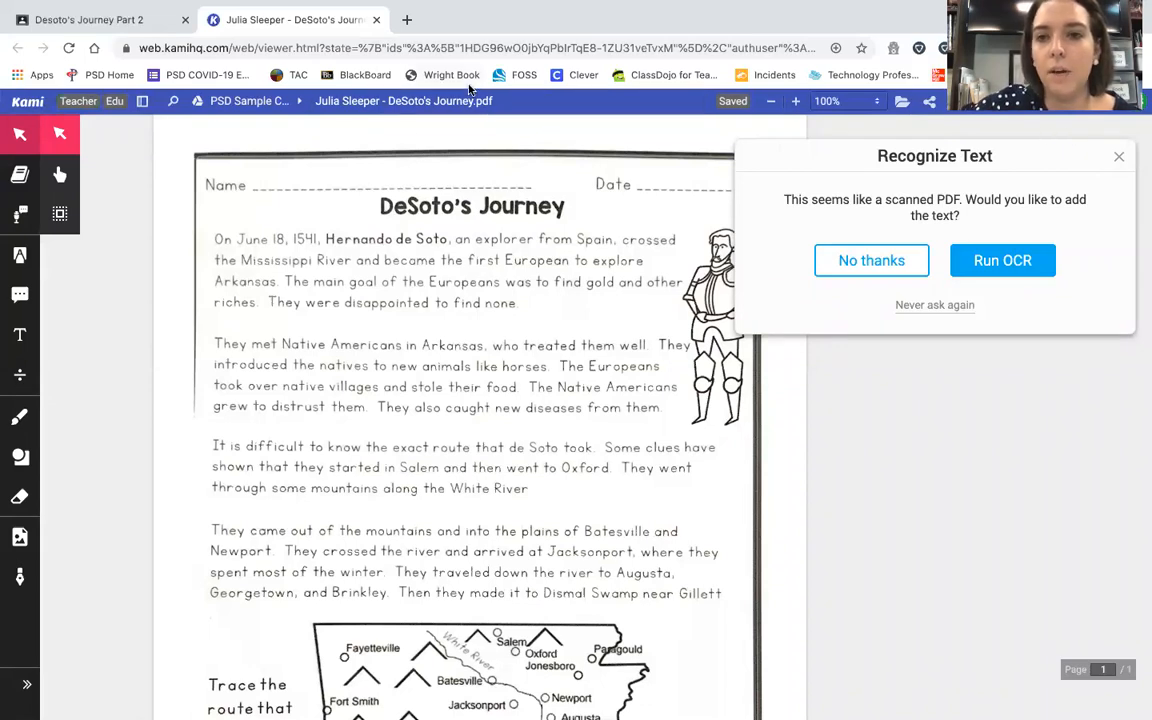
Step: Decline text recognition and type the student's name in a text box on the Name line
drag(1088, 155, 980, 160)
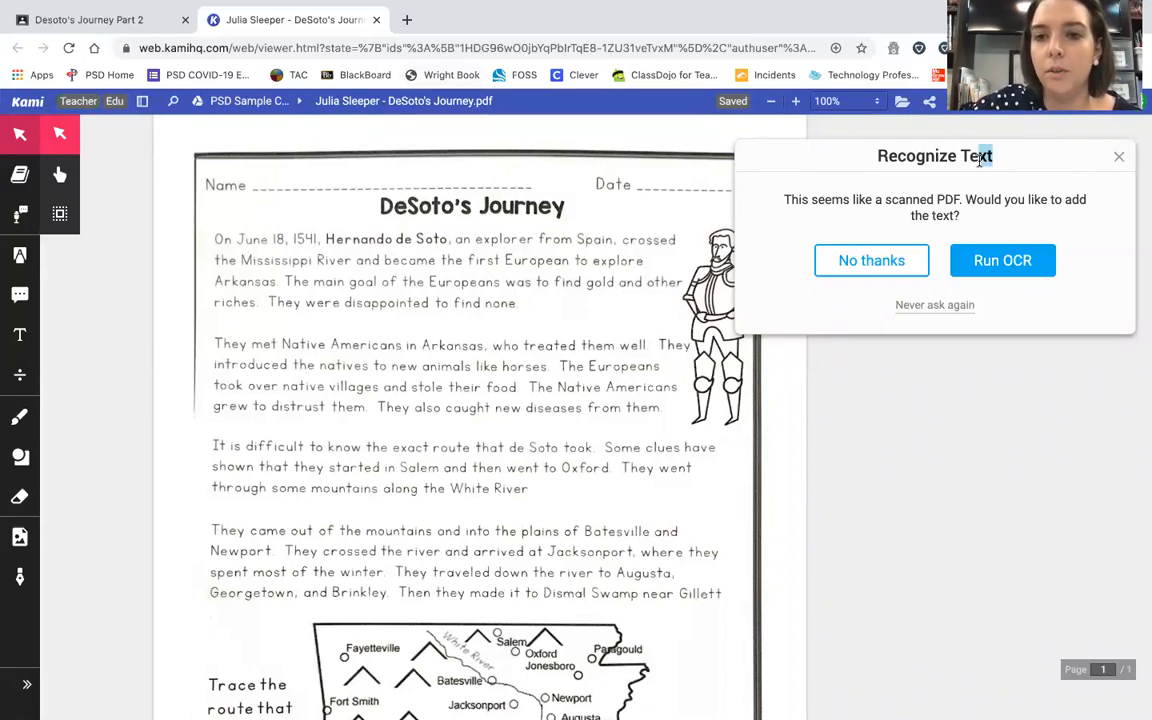
click(866, 266)
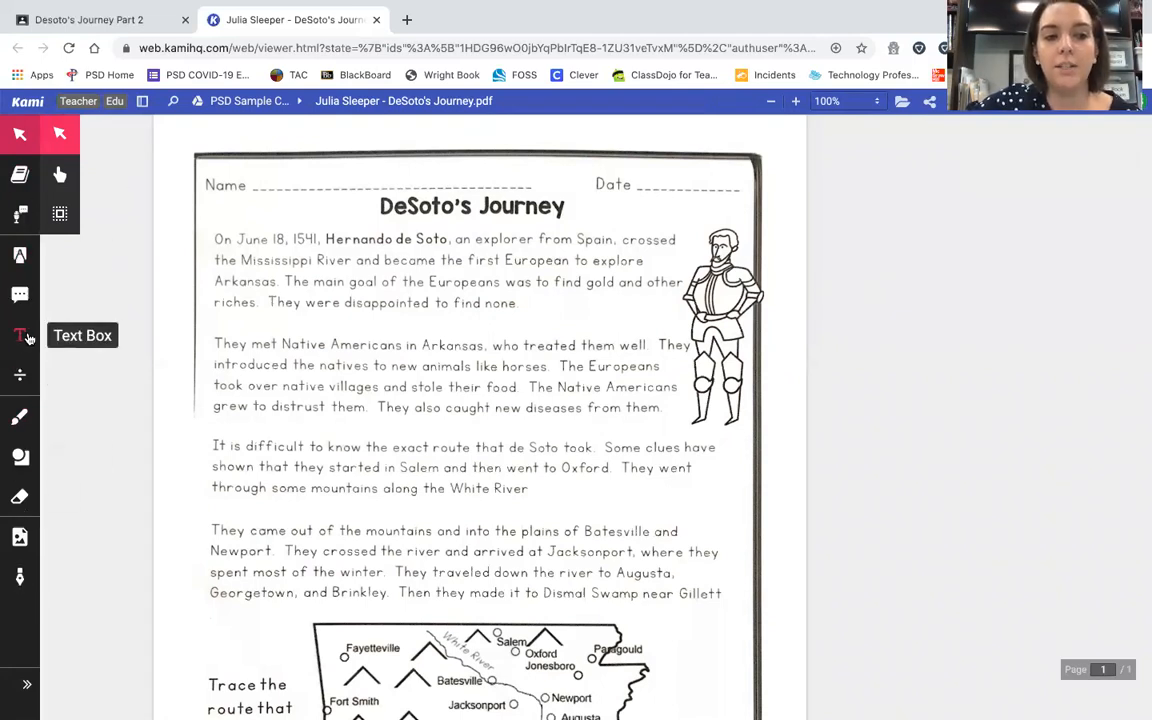
click(22, 337)
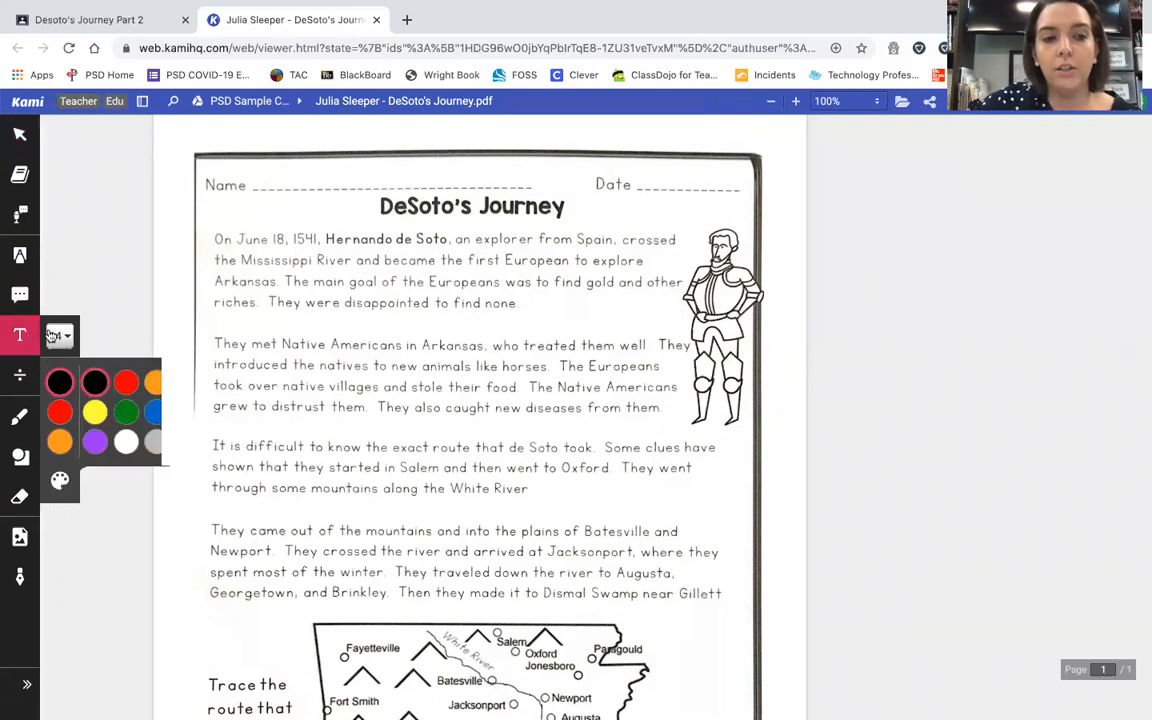
click(290, 176)
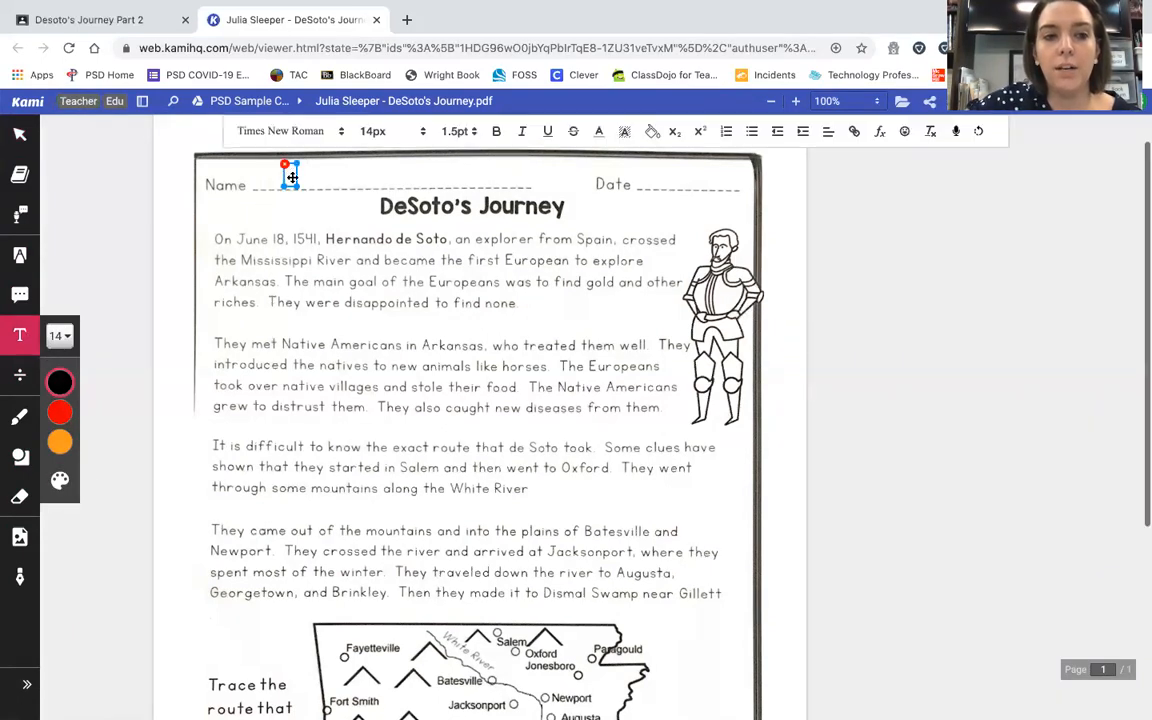
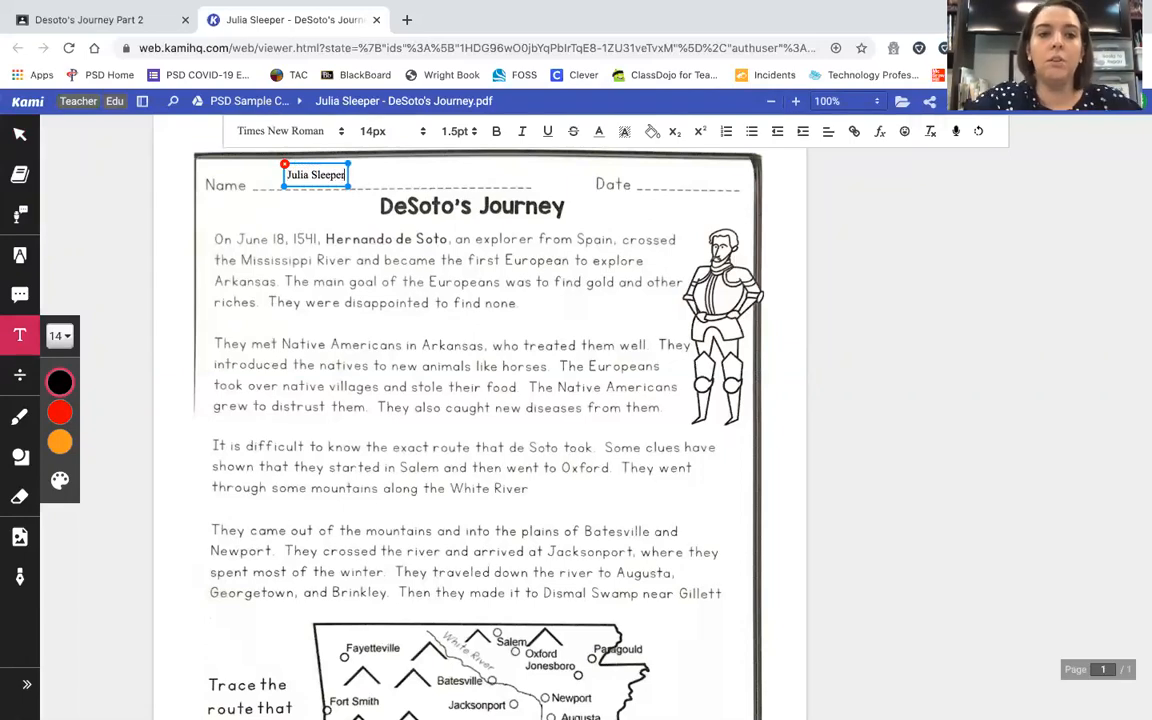
Step: Enlarge the name text to 24px and position it on the Name line
drag(347, 180, 449, 180)
click(59, 336)
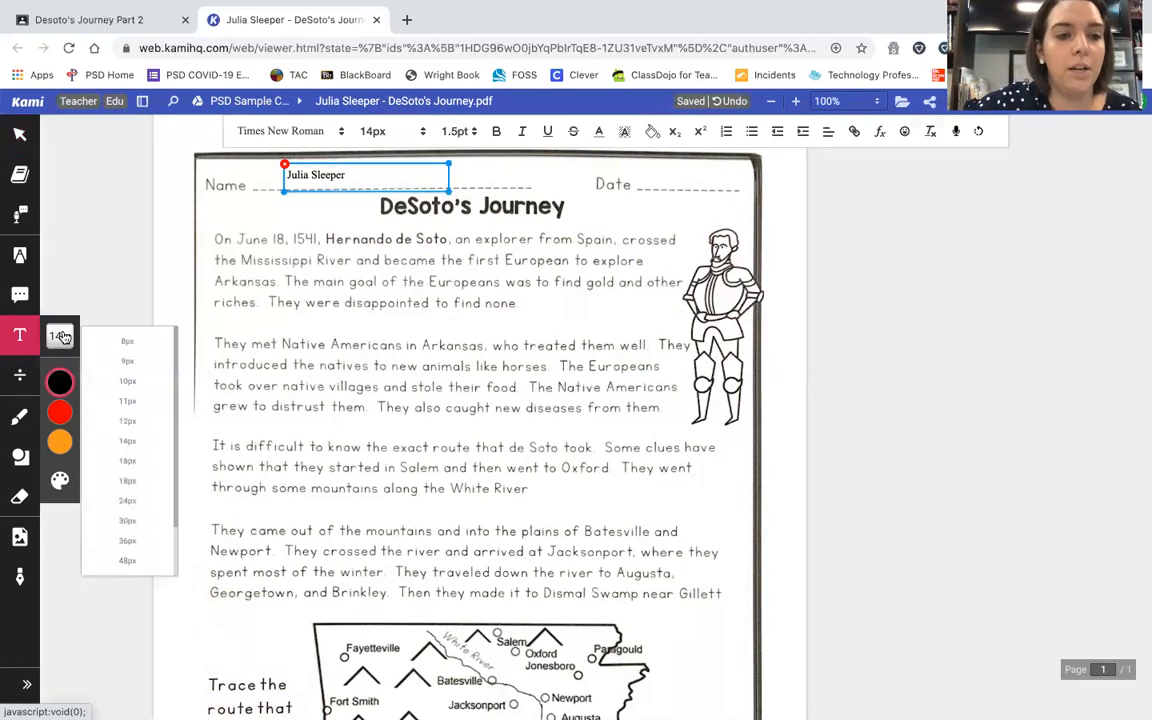
click(137, 483)
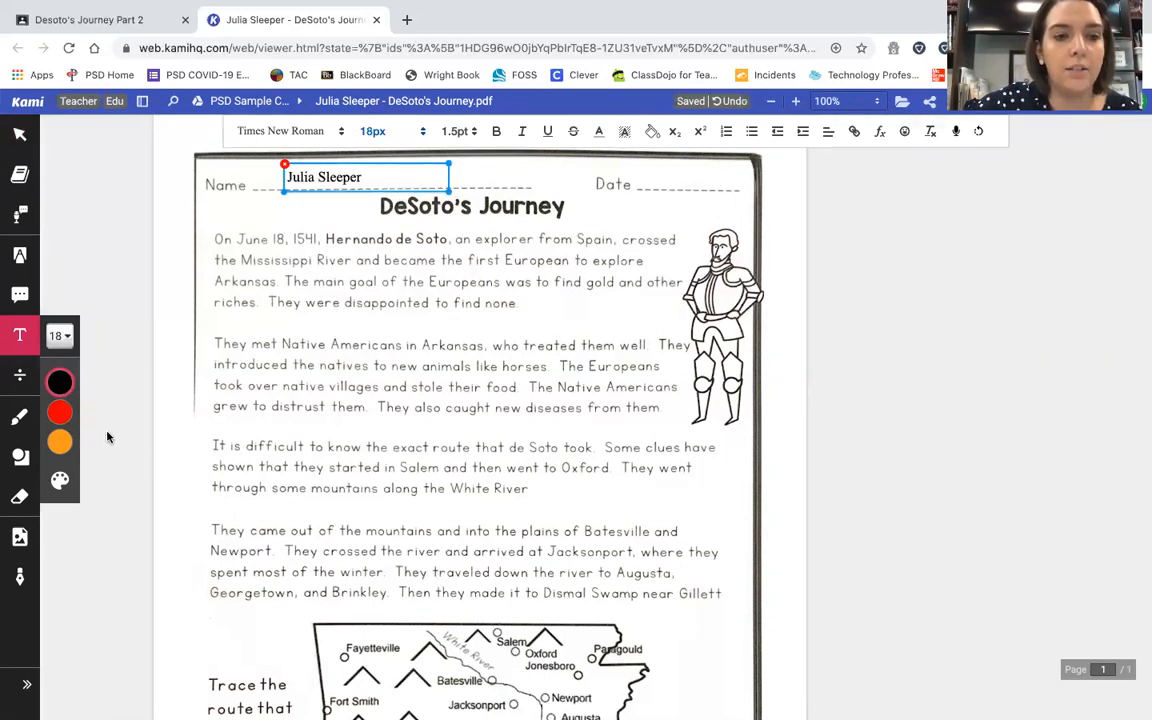
click(59, 336)
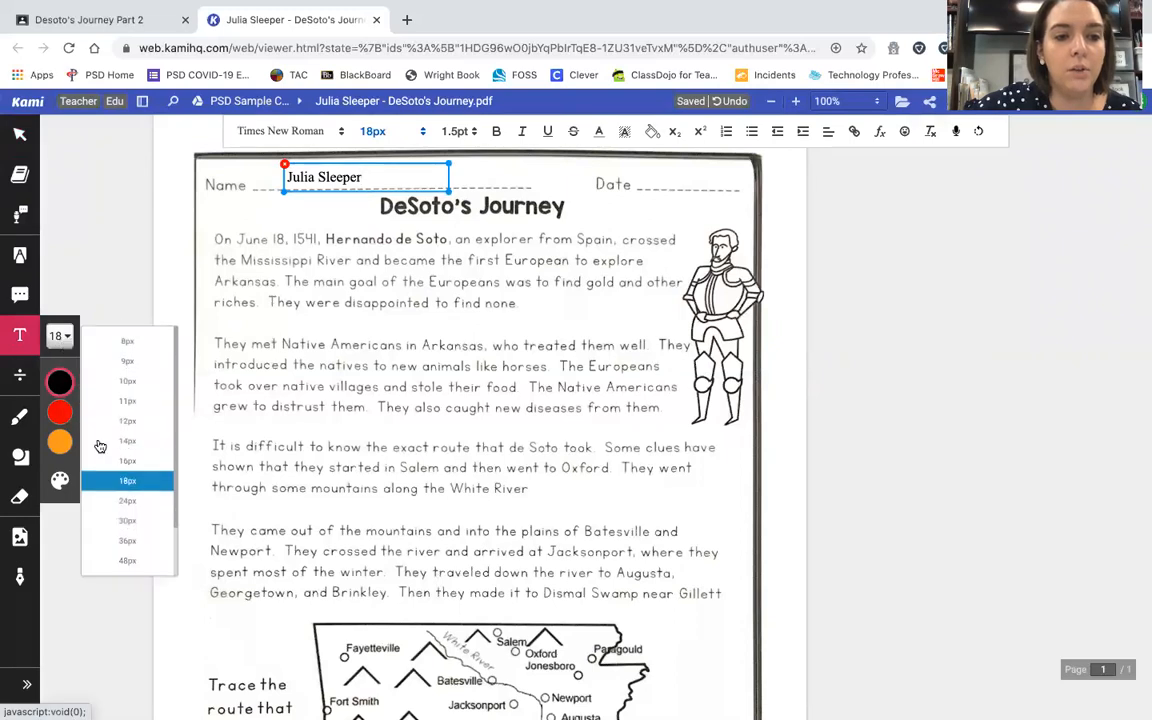
click(120, 500)
drag(342, 164, 312, 161)
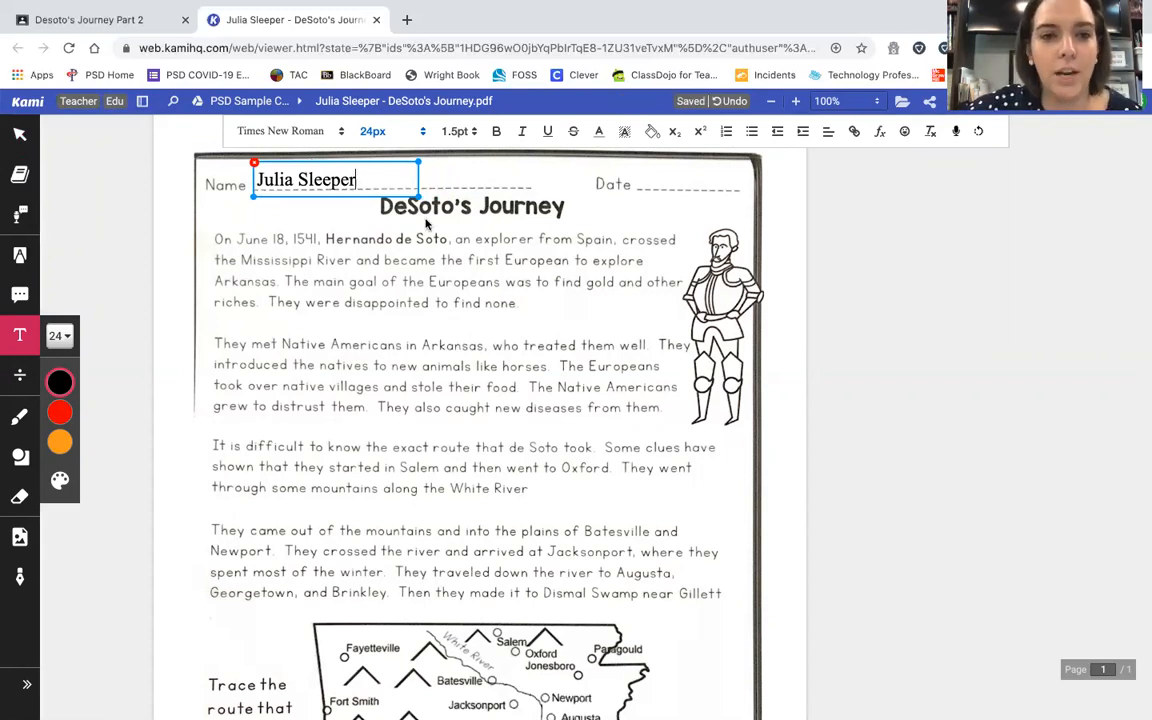
click(659, 170)
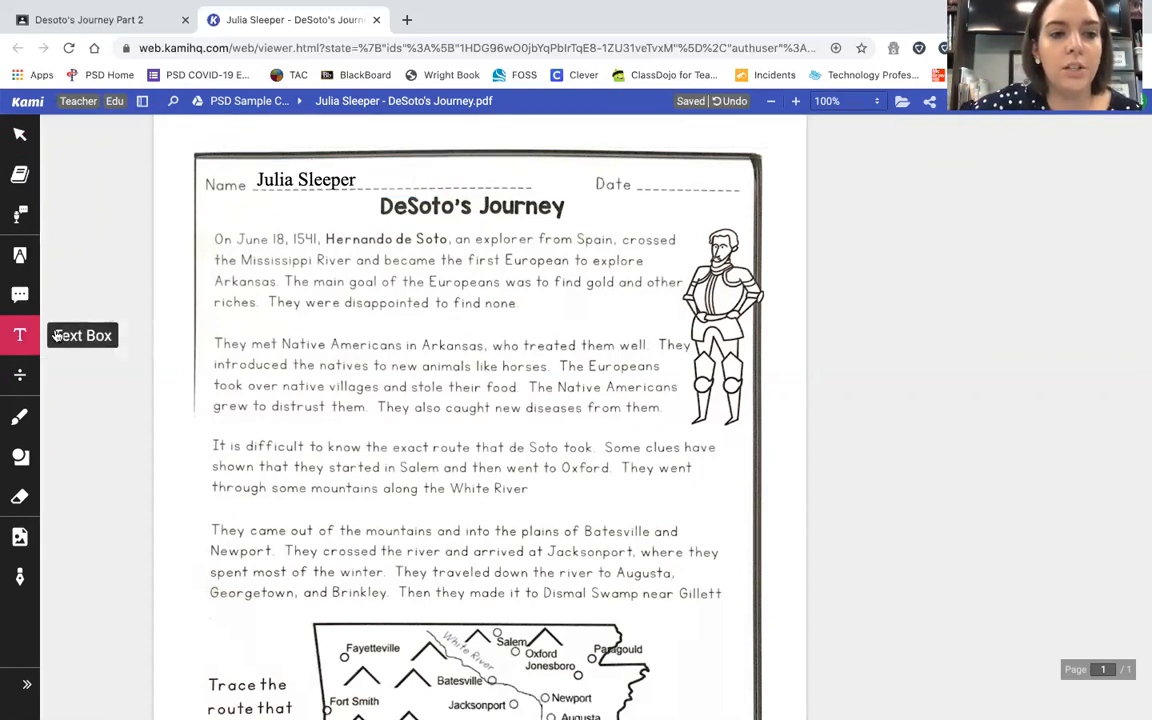
Step: Enter 'August 7, 2020' in a text box on the Date line and align it
click(652, 174)
text(August 8)
key(BackSpace)
text(7)
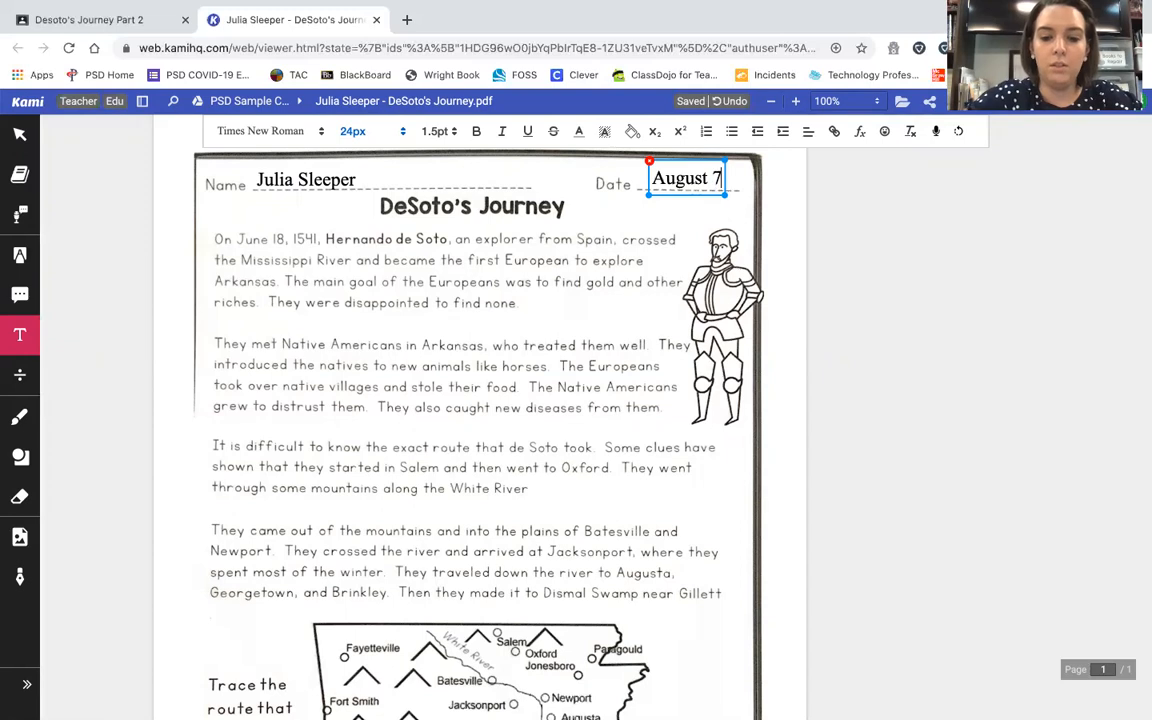
text(, 2020)
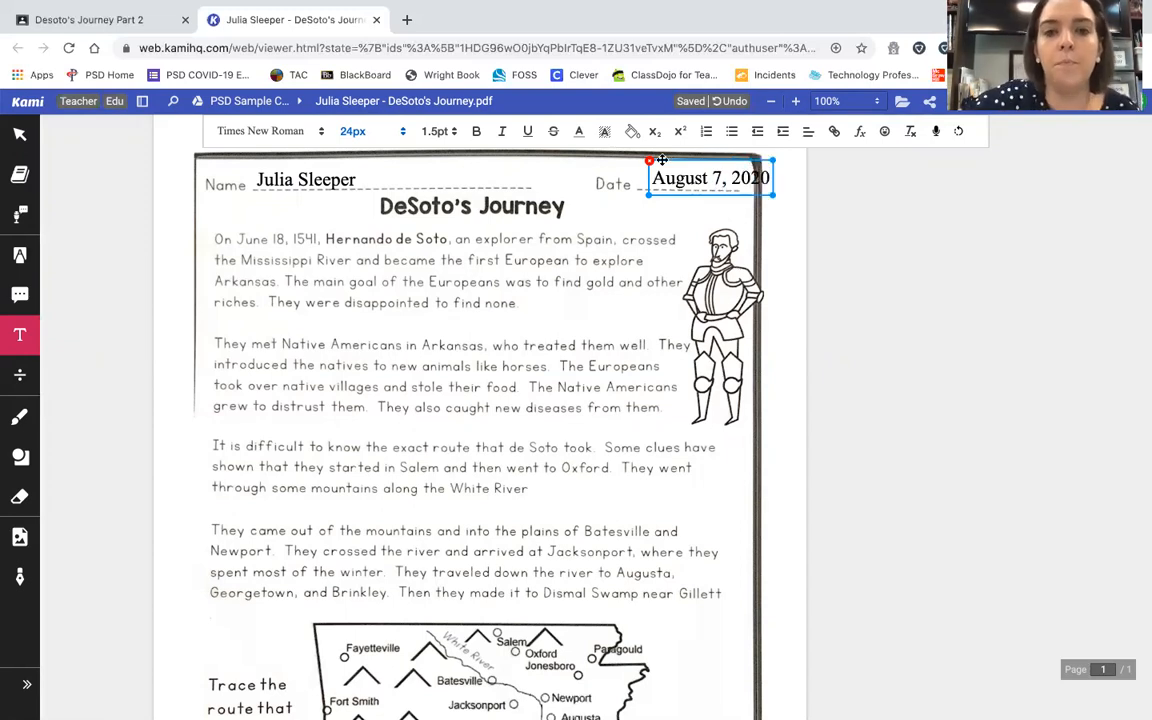
drag(644, 177, 691, 196)
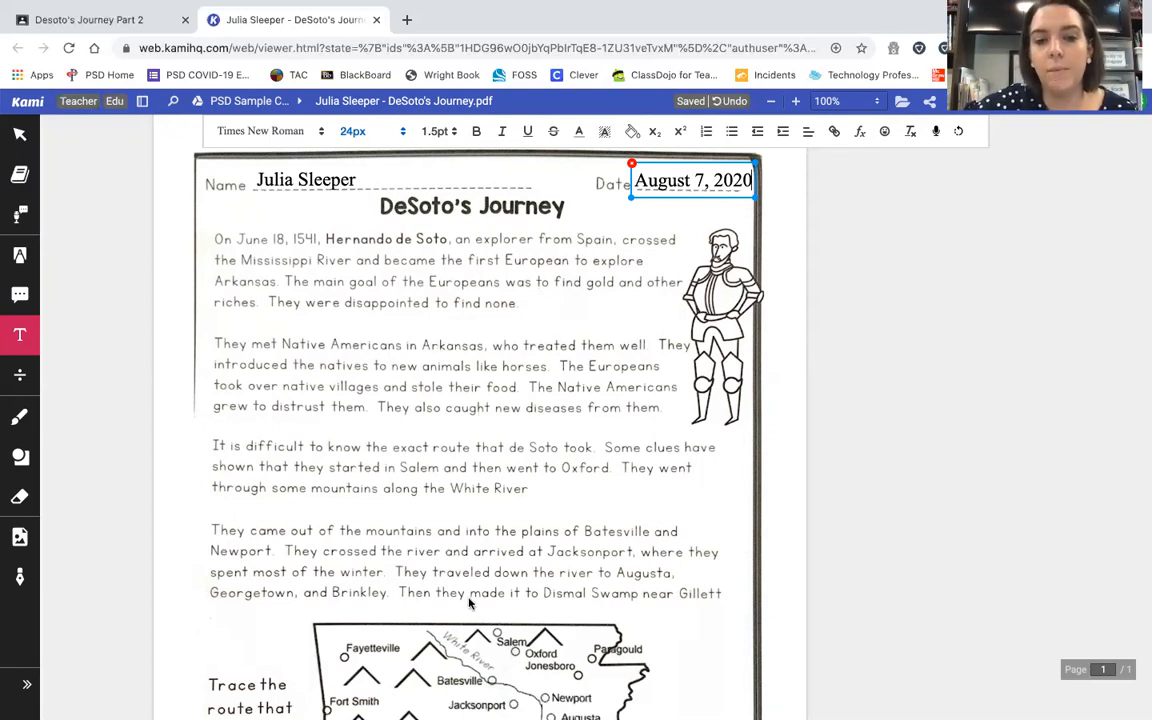
Step: Choose the yellow Box Highlighter from the Markup tools
scroll(610, 400, down, 3)
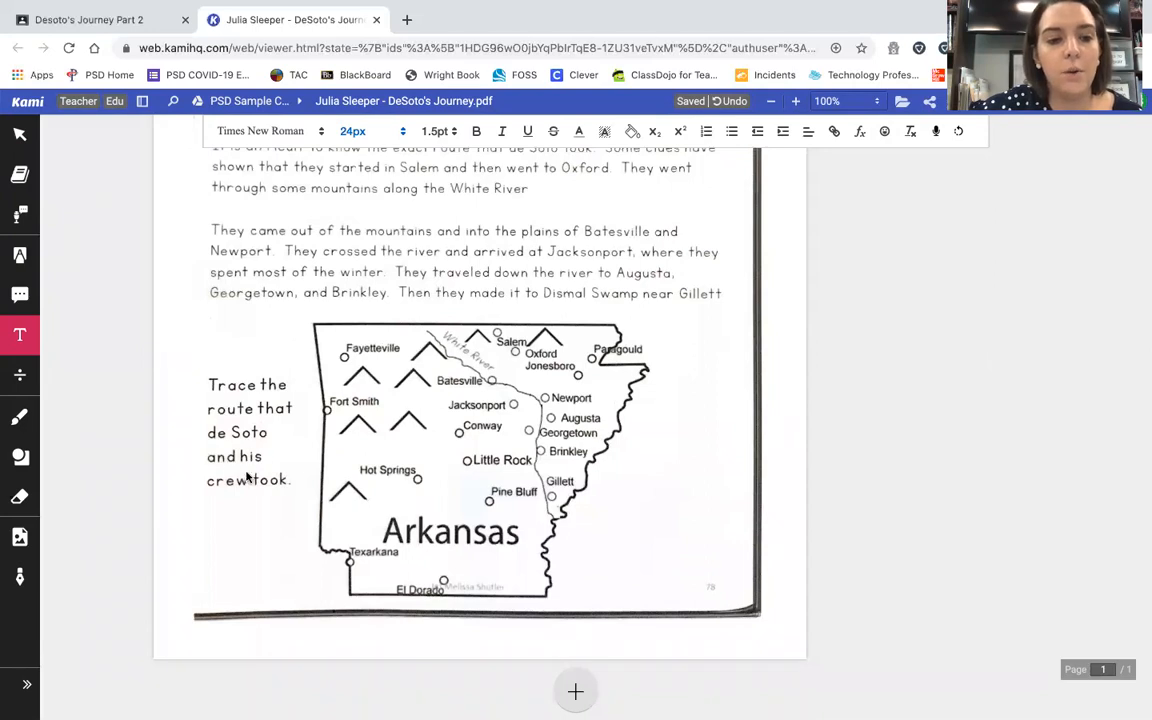
scroll(285, 483, up, 1)
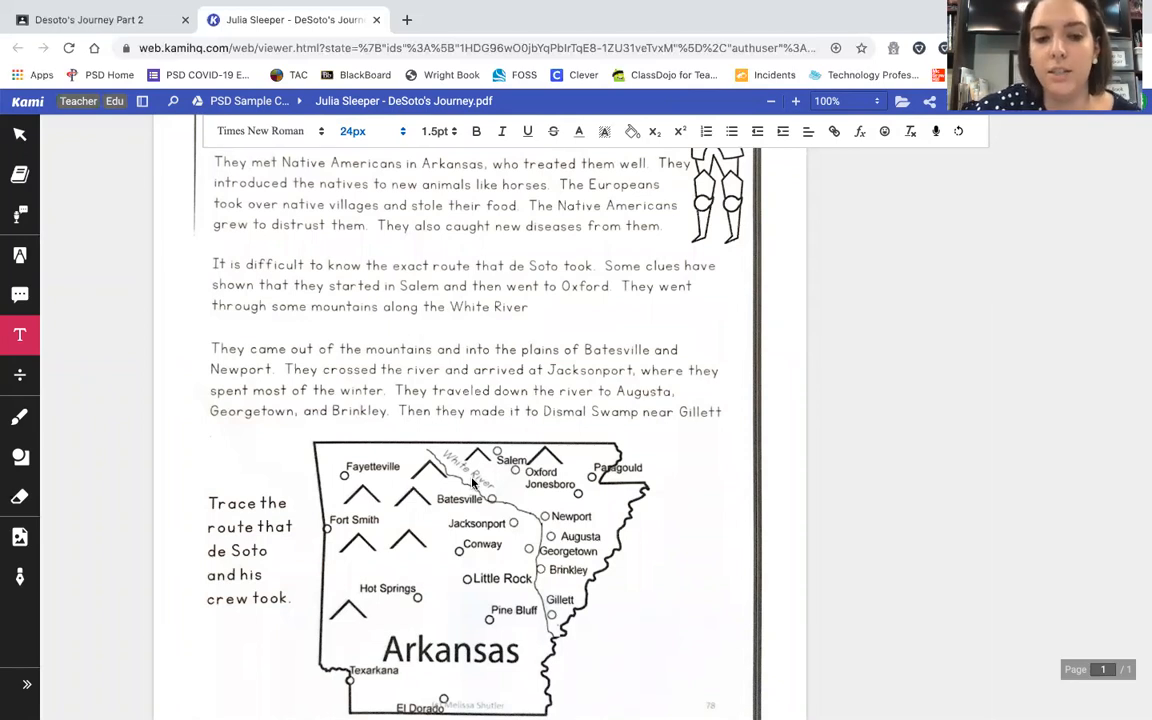
scroll(473, 483, up, 1)
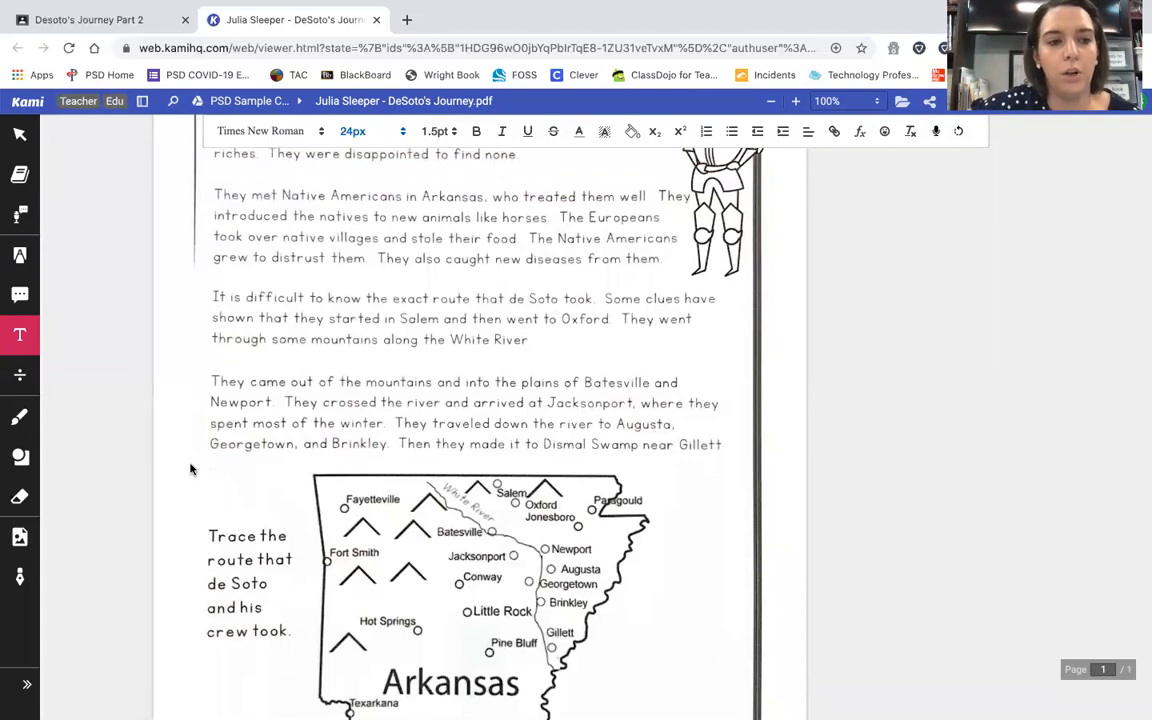
click(20, 260)
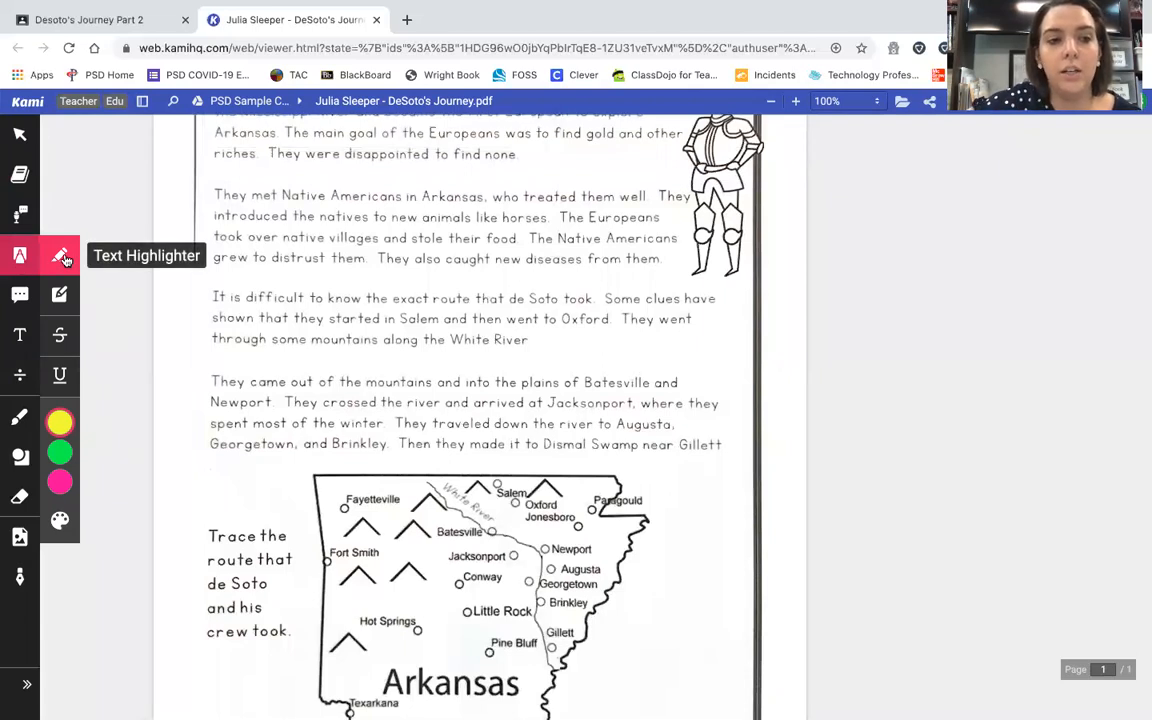
mouse_move(63, 420)
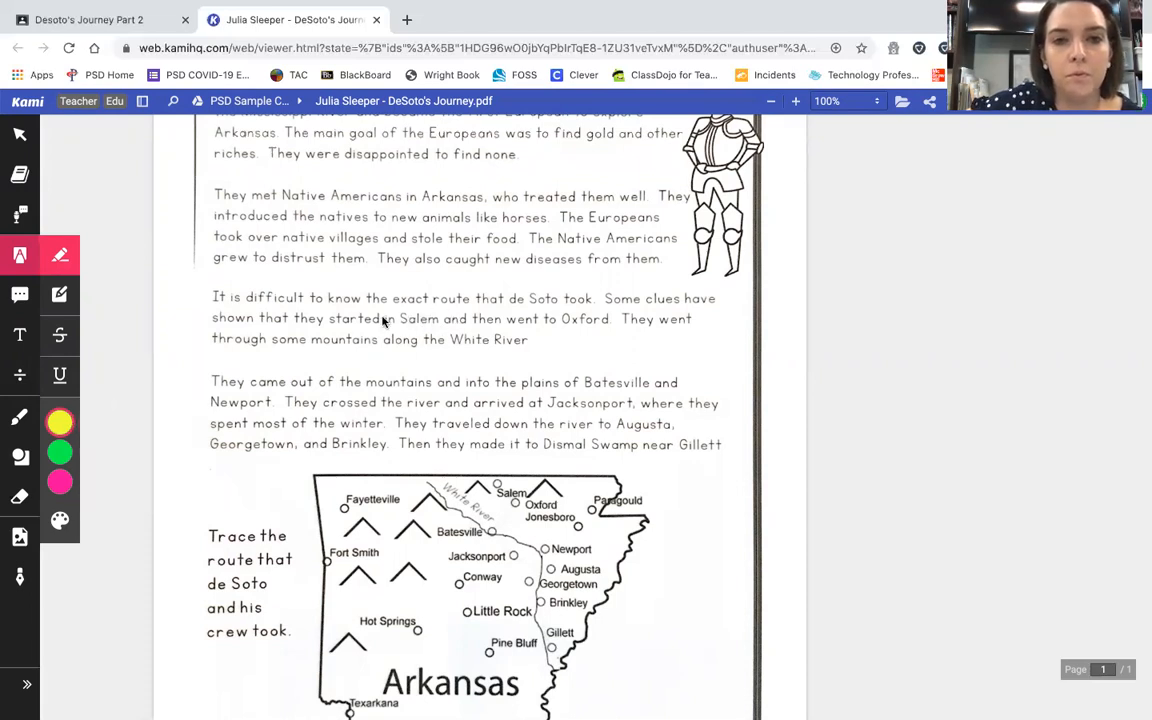
click(62, 293)
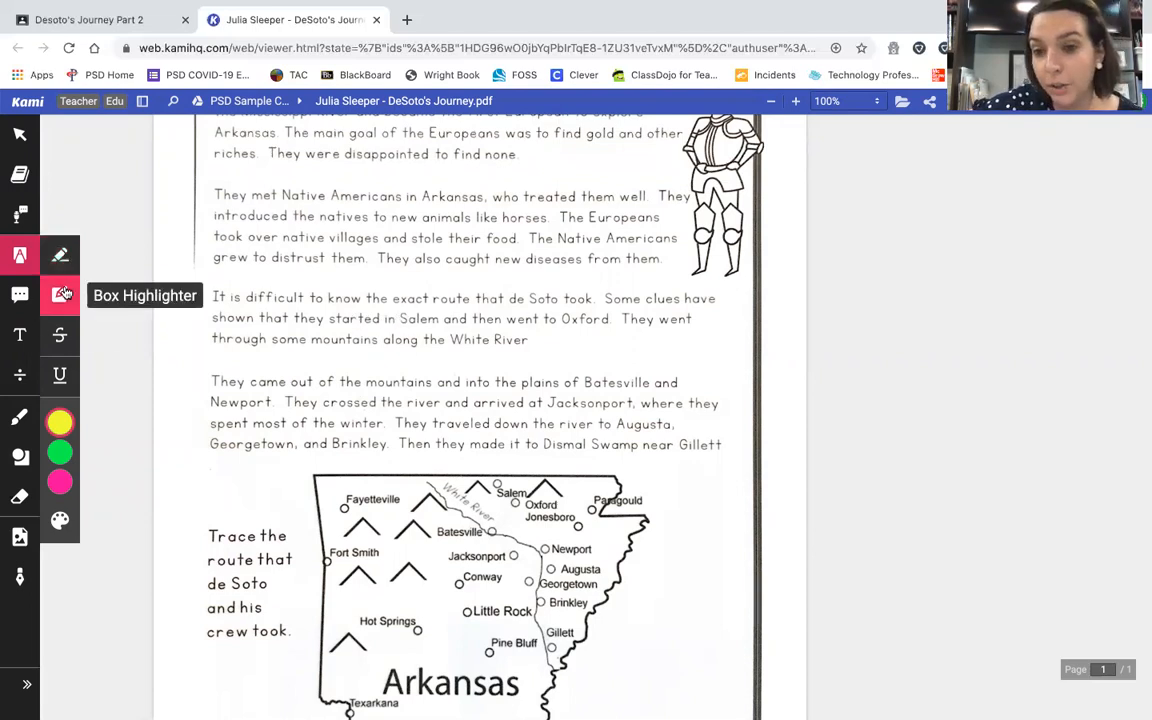
click(62, 293)
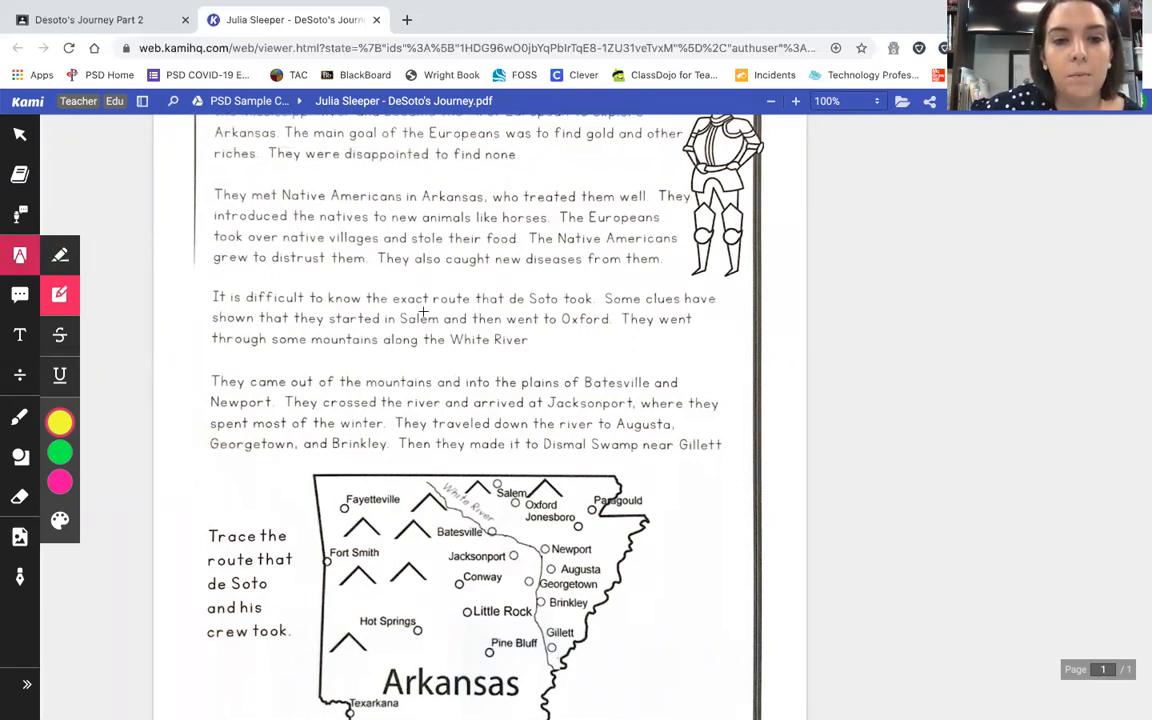
Step: Box-highlight Salem, Oxford, Batesville, Jacksonport, Newport, Augusta, Georgetown, Brinkley and Gillett in the passage
drag(413, 325, 491, 328)
drag(590, 325, 617, 327)
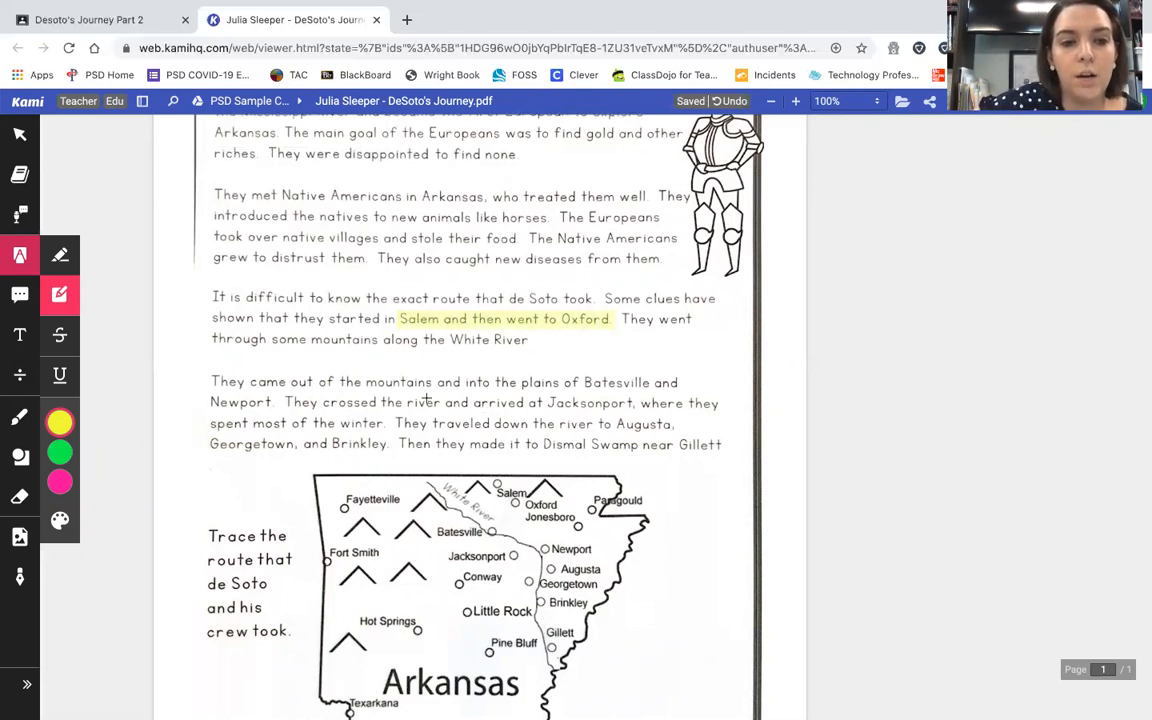
drag(583, 378, 680, 381)
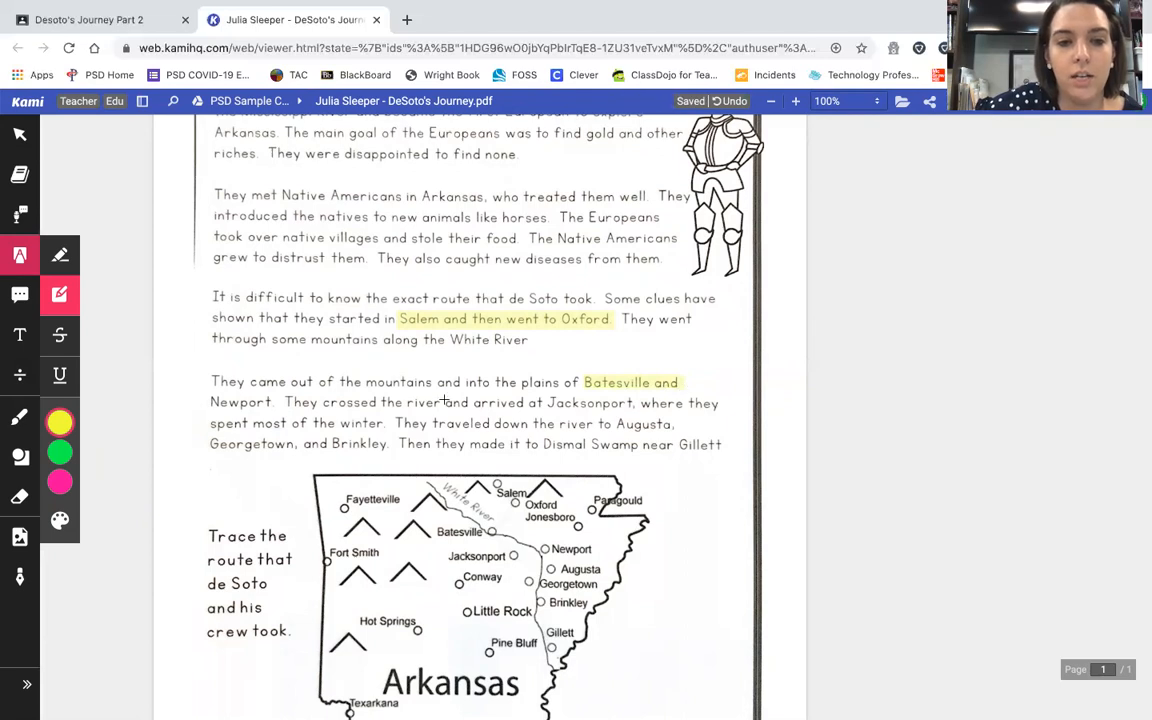
drag(207, 391, 267, 409)
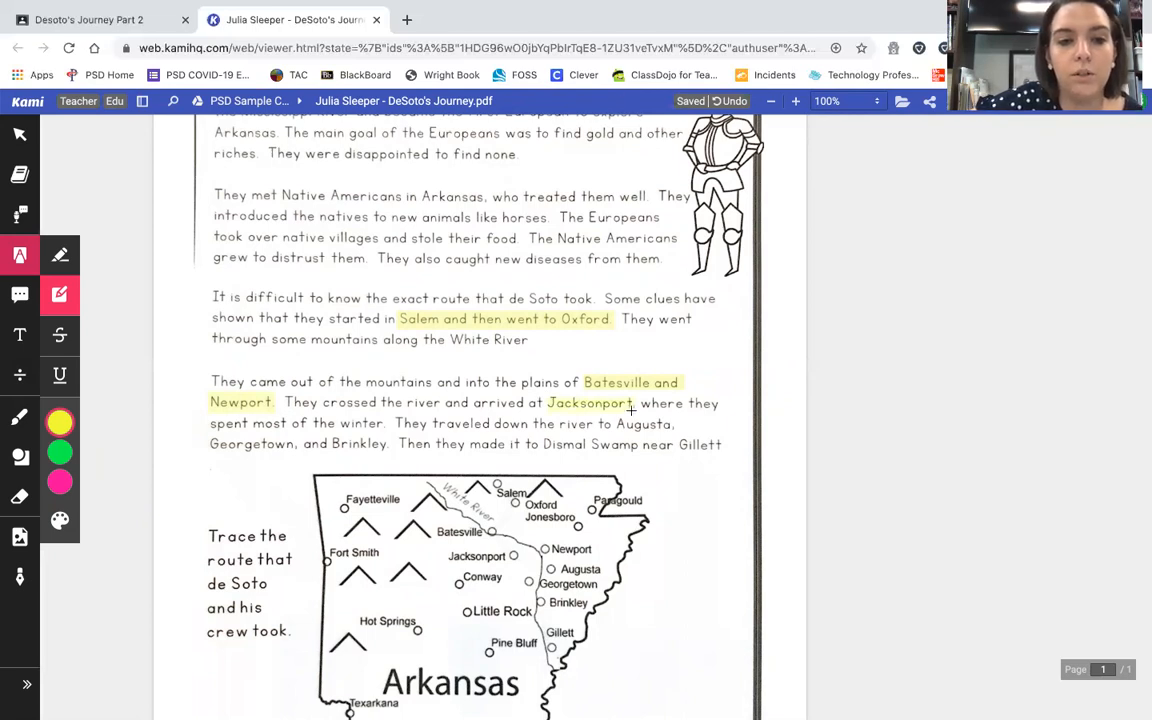
drag(615, 418, 683, 432)
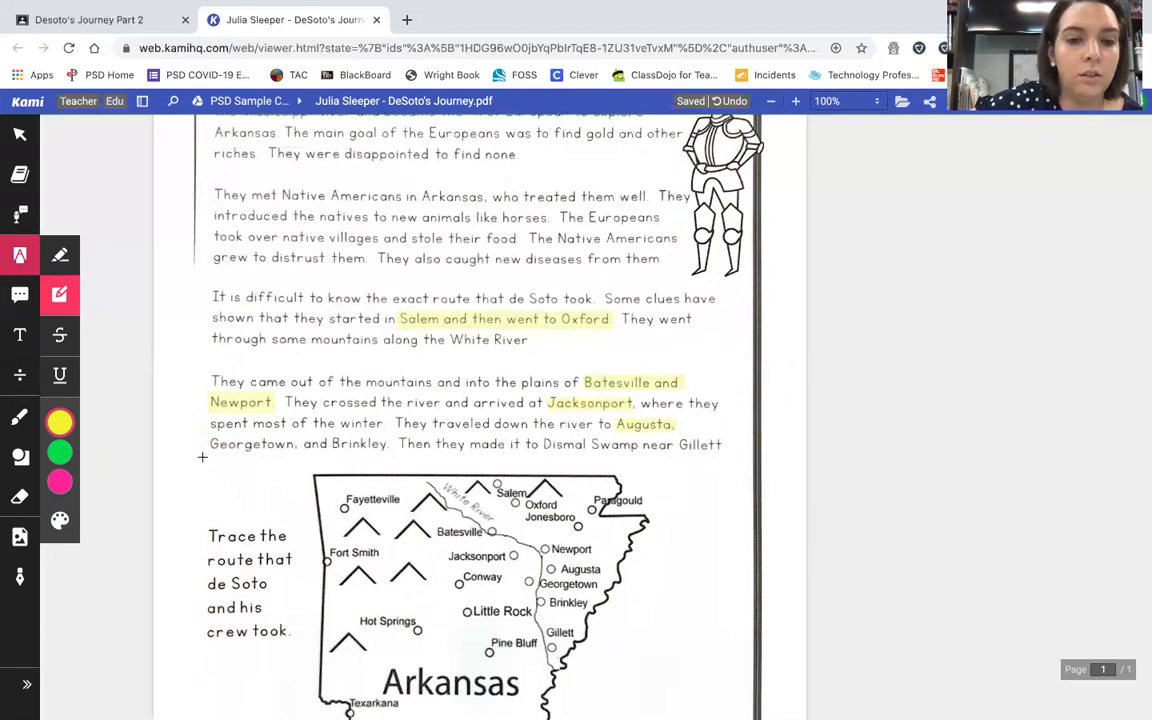
drag(202, 434, 380, 456)
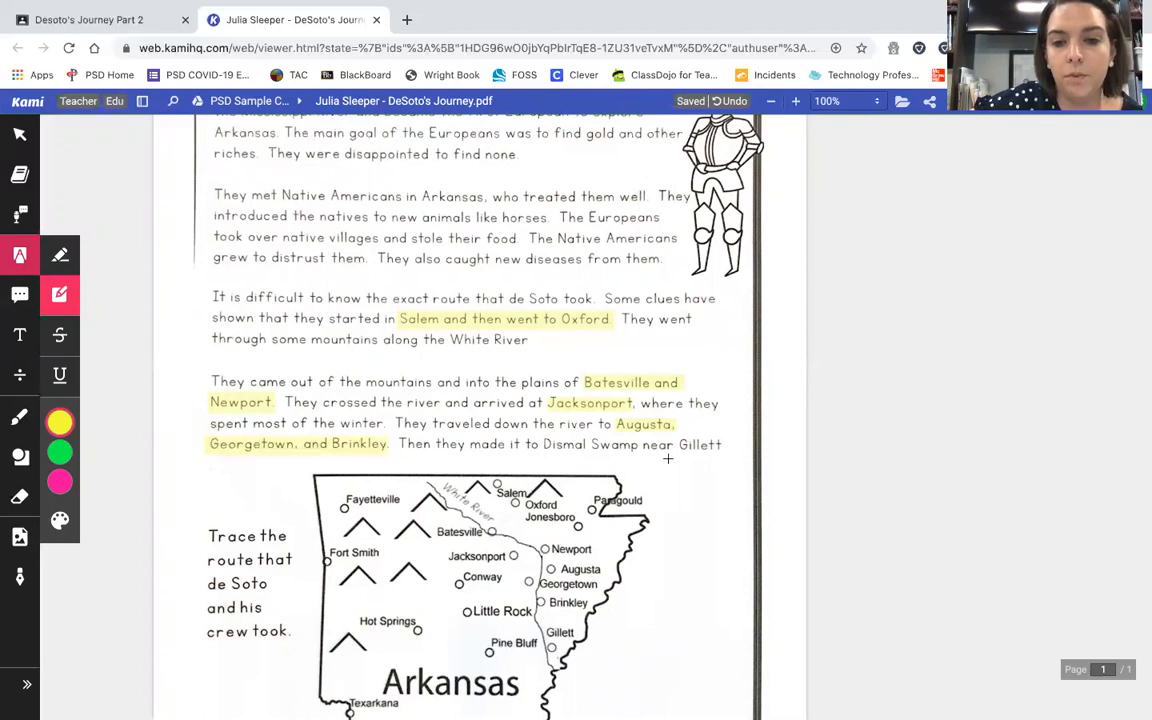
drag(684, 448, 729, 460)
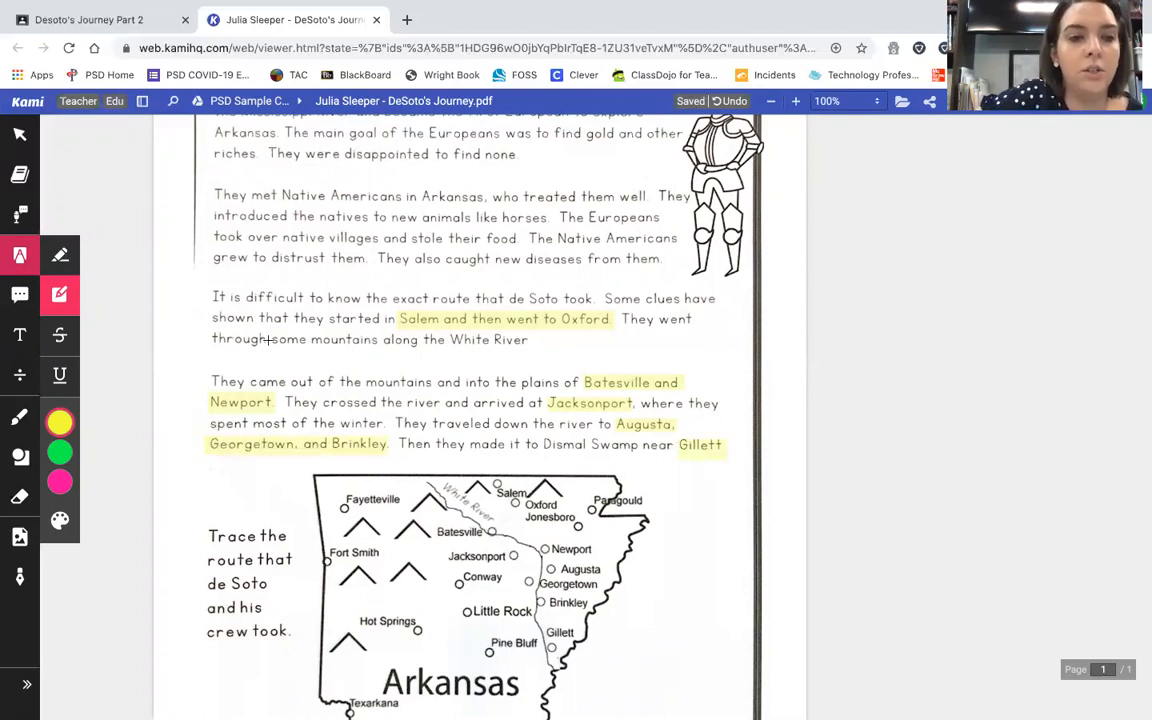
mouse_move(60, 440)
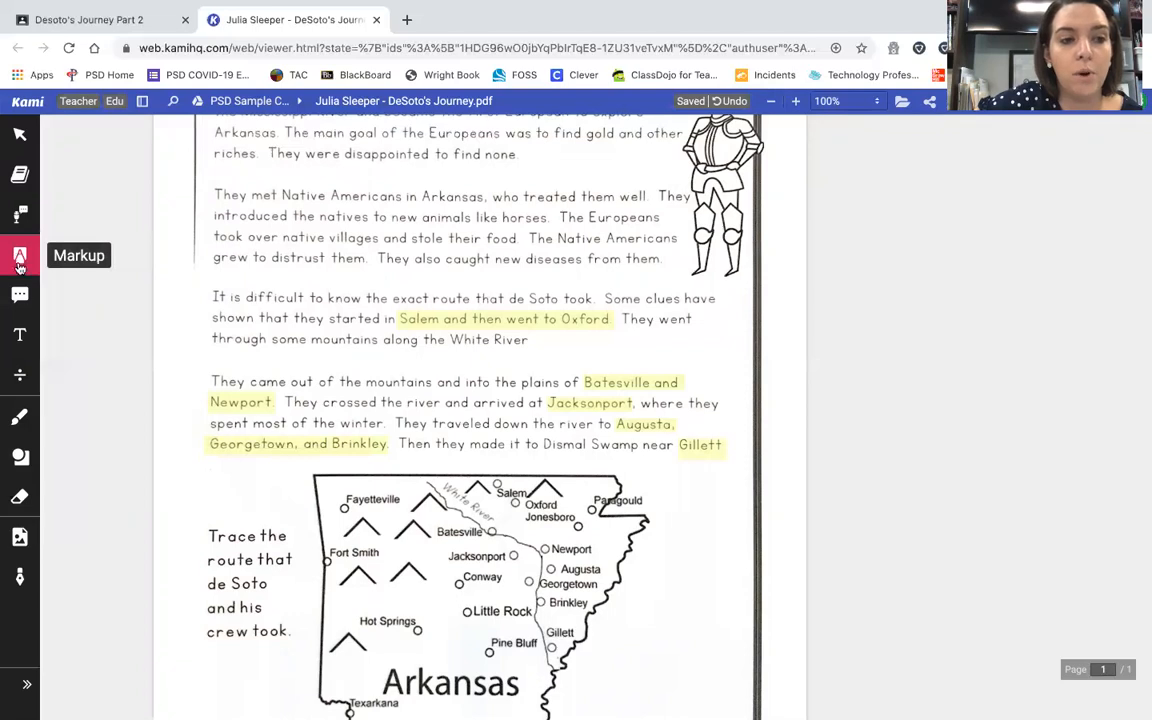
Step: Set the freehand Drawing pen to stroke thickness 4 in red
click(22, 423)
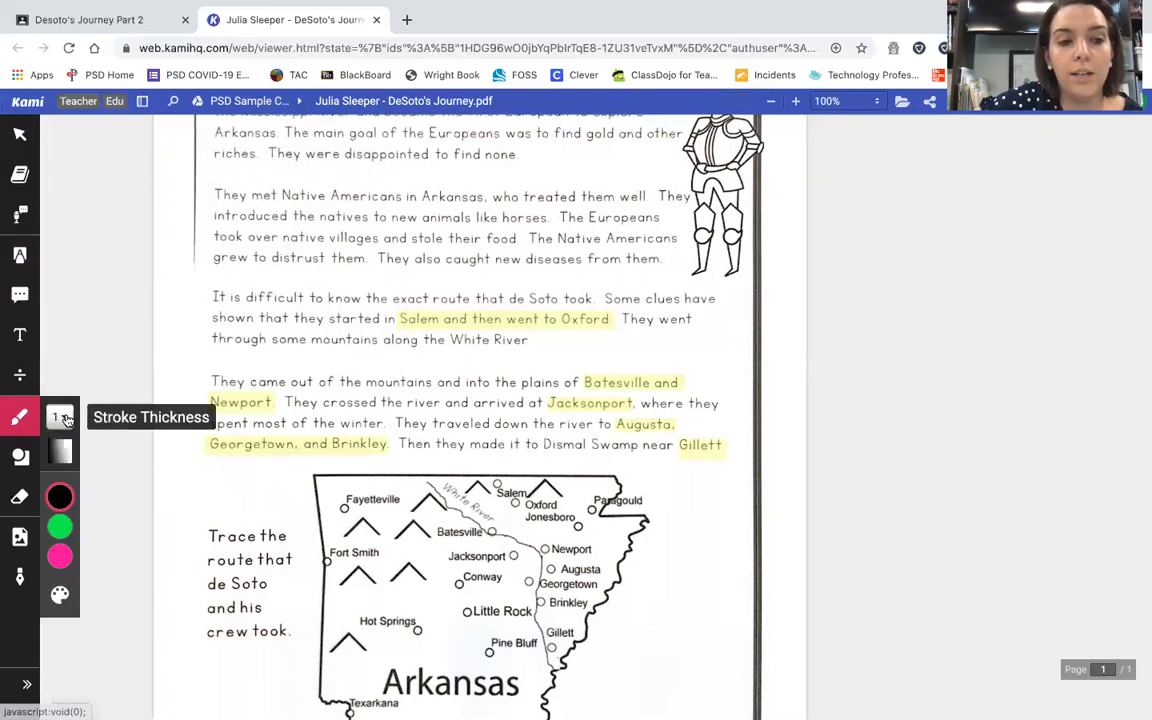
click(63, 418)
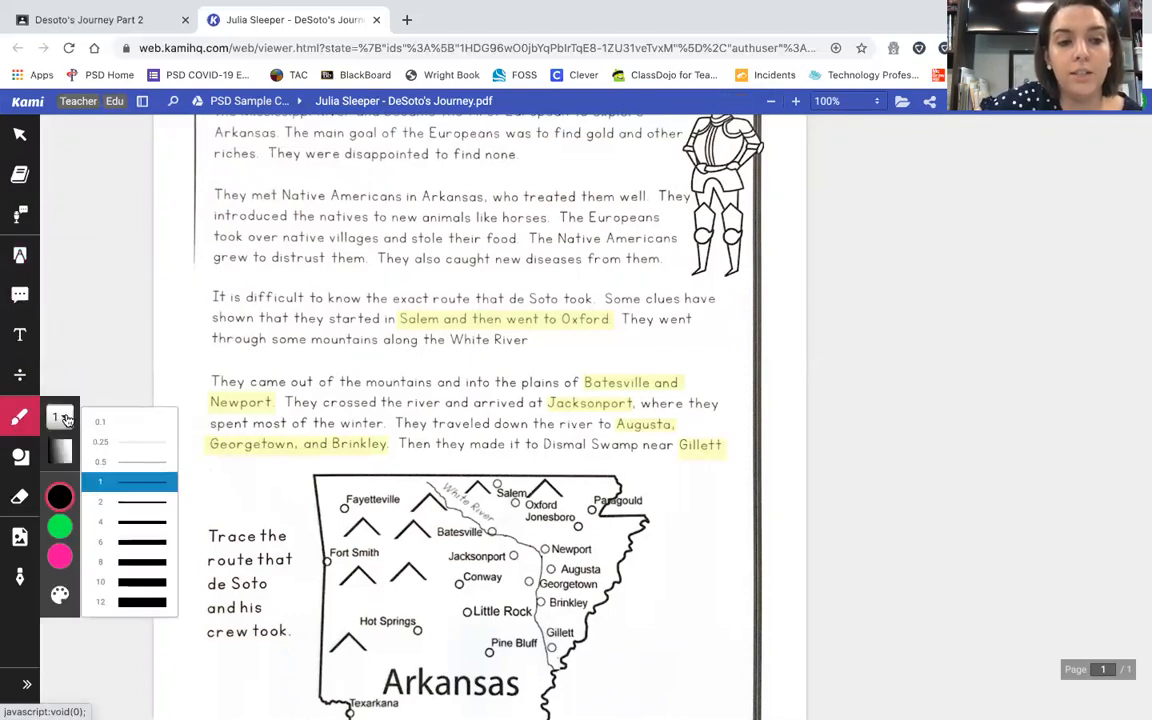
click(160, 522)
mouse_move(68, 495)
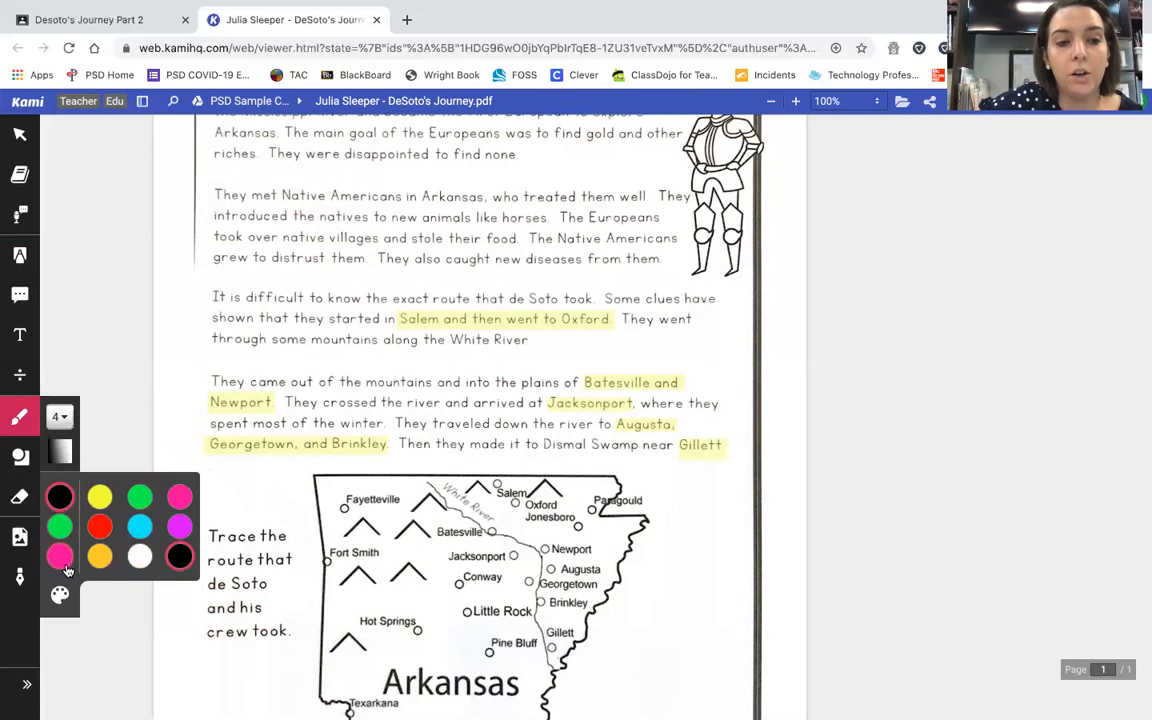
click(181, 499)
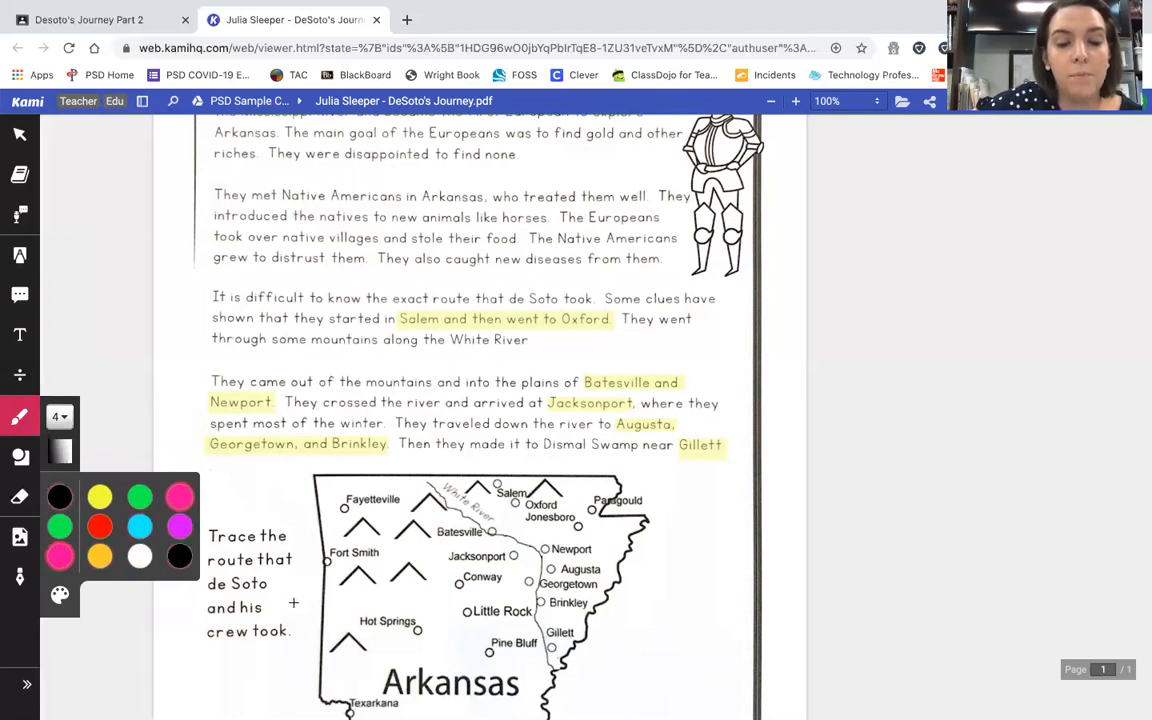
mouse_move(59, 553)
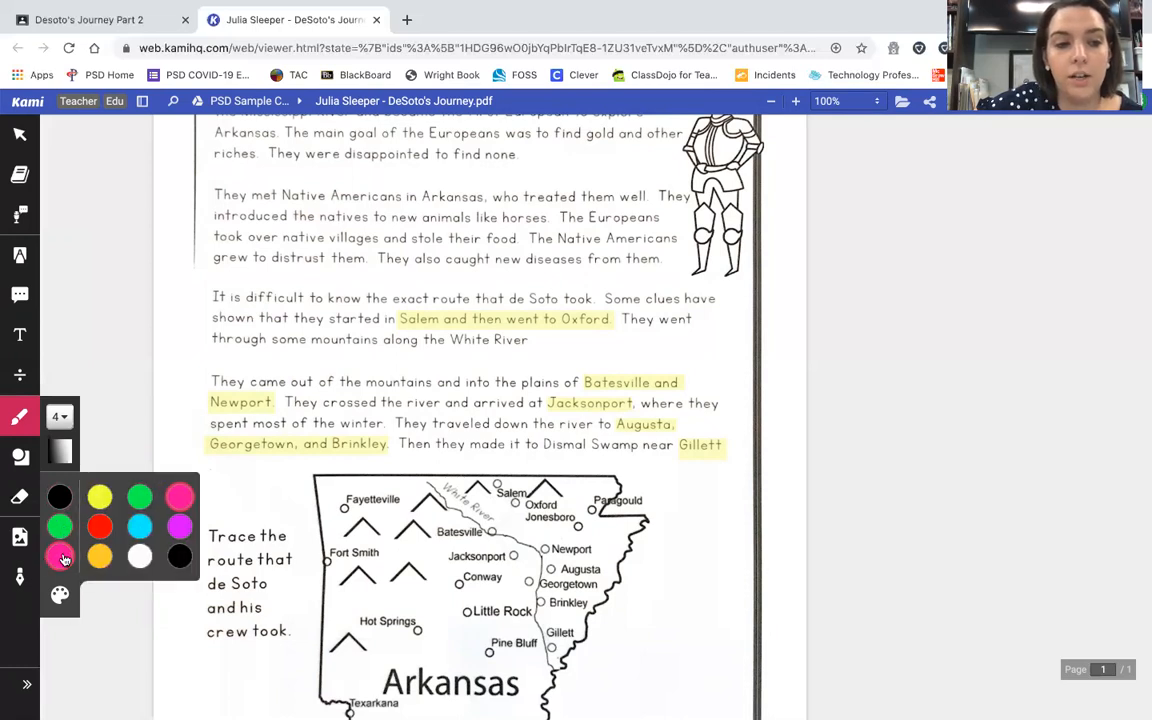
click(102, 524)
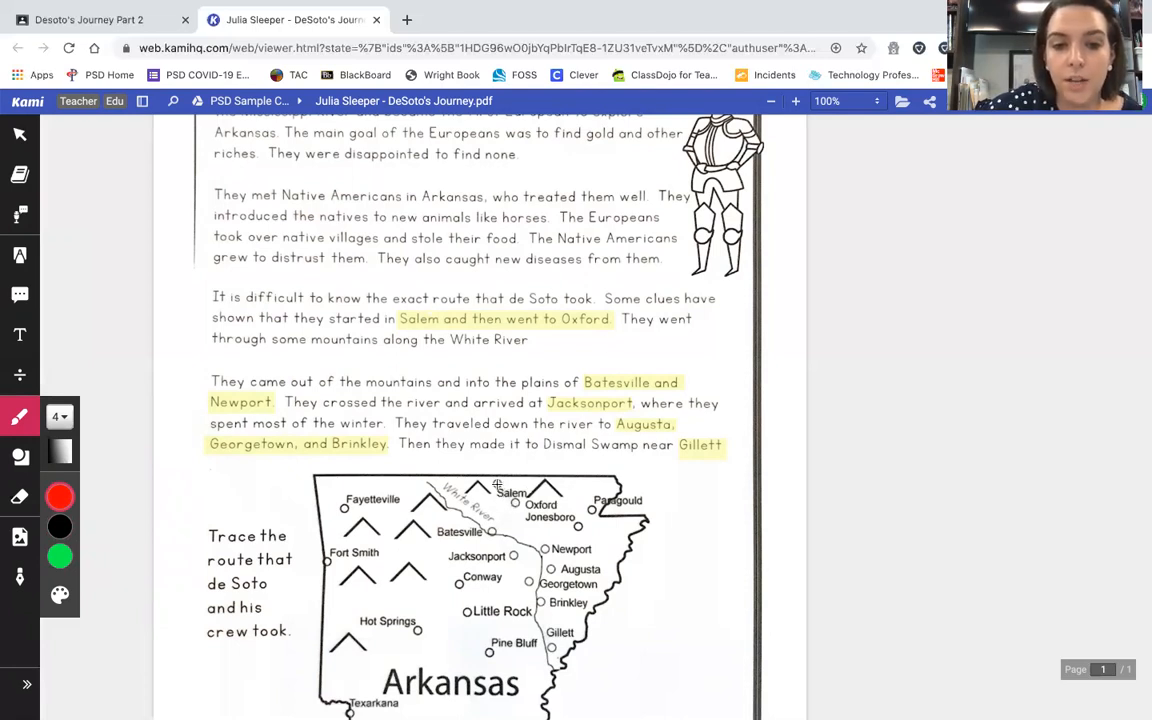
Step: Draw a red line on the map from Salem through Newport and Augusta toward Gillett
drag(496, 484, 499, 489)
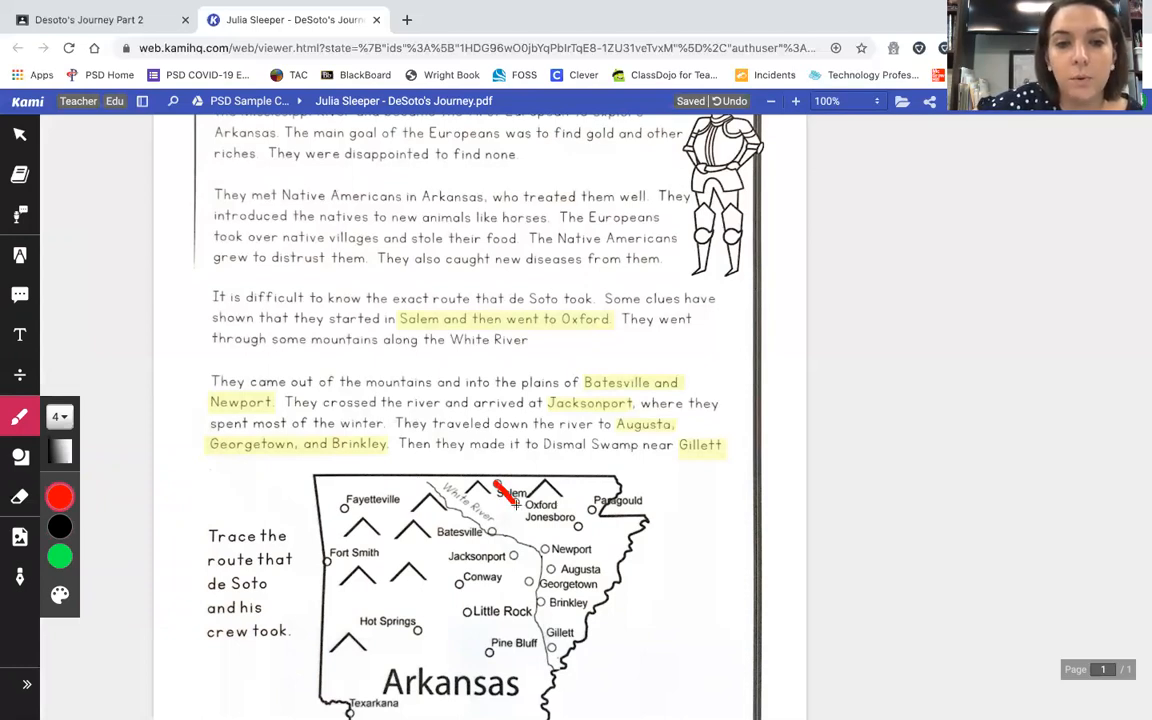
drag(516, 506, 543, 548)
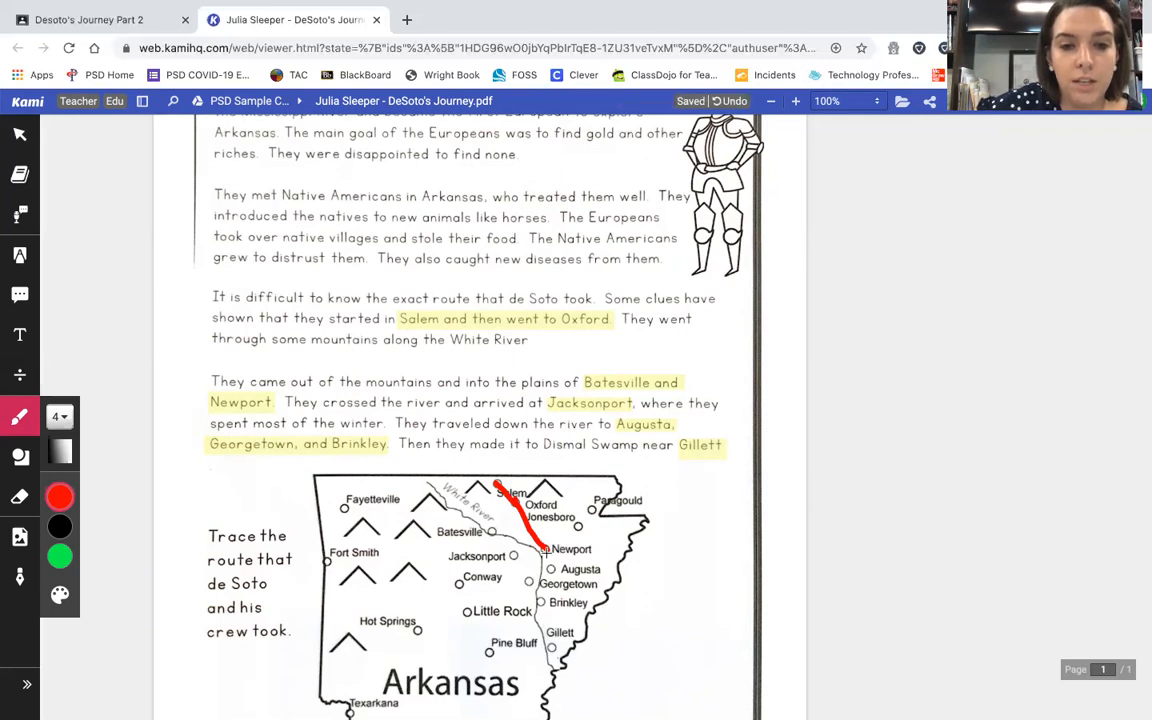
mouse_move(545, 549)
mouse_down()
mouse_move(549, 568)
mouse_move(530, 580)
mouse_move(550, 647)
mouse_up()
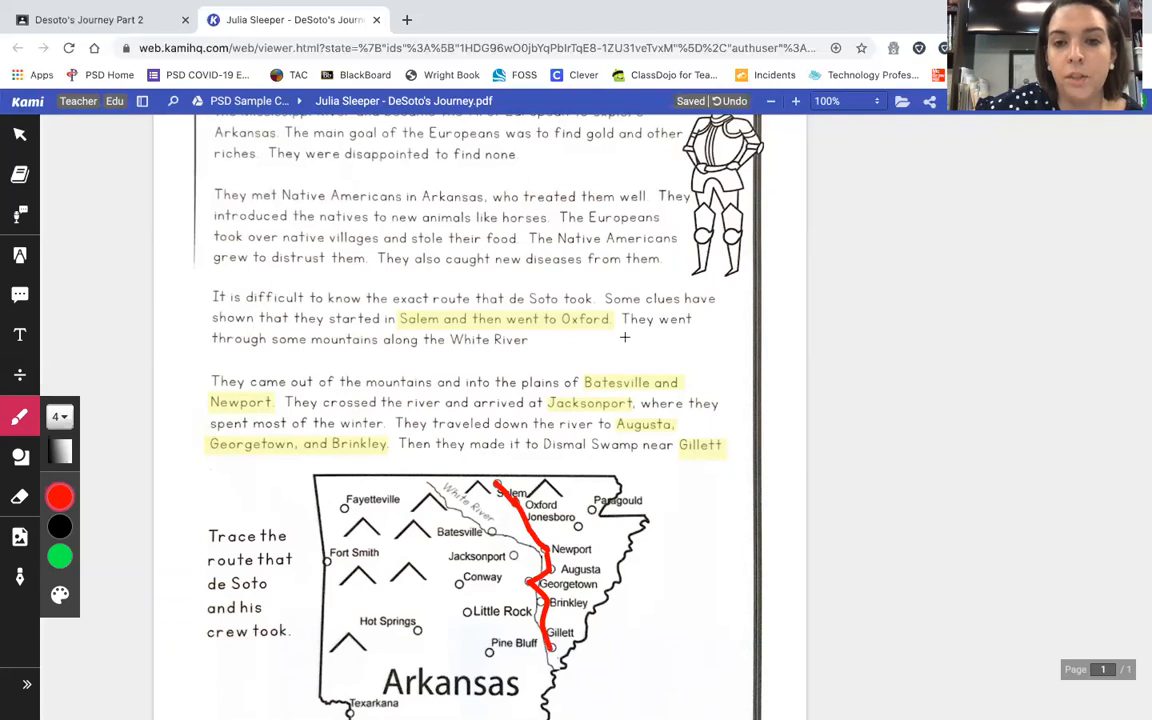
scroll(624, 338, up, 3)
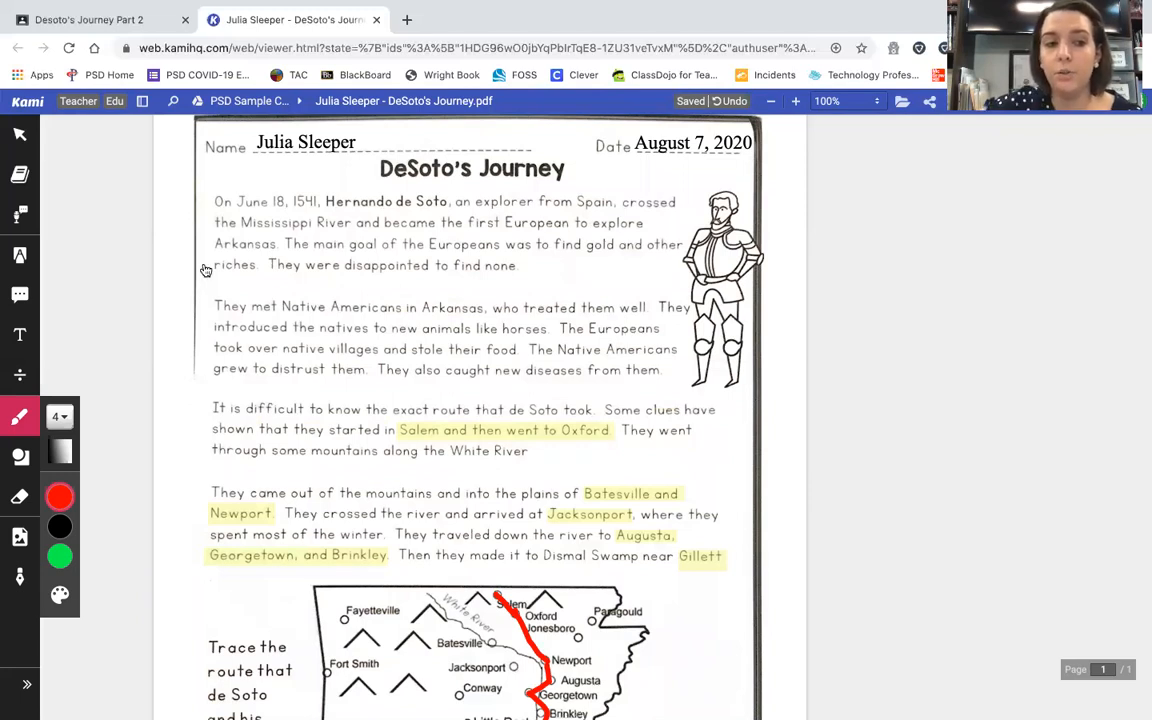
Step: Close the drawing options and bring up the Desoto's Journey Part 2 submission panel
click(20, 416)
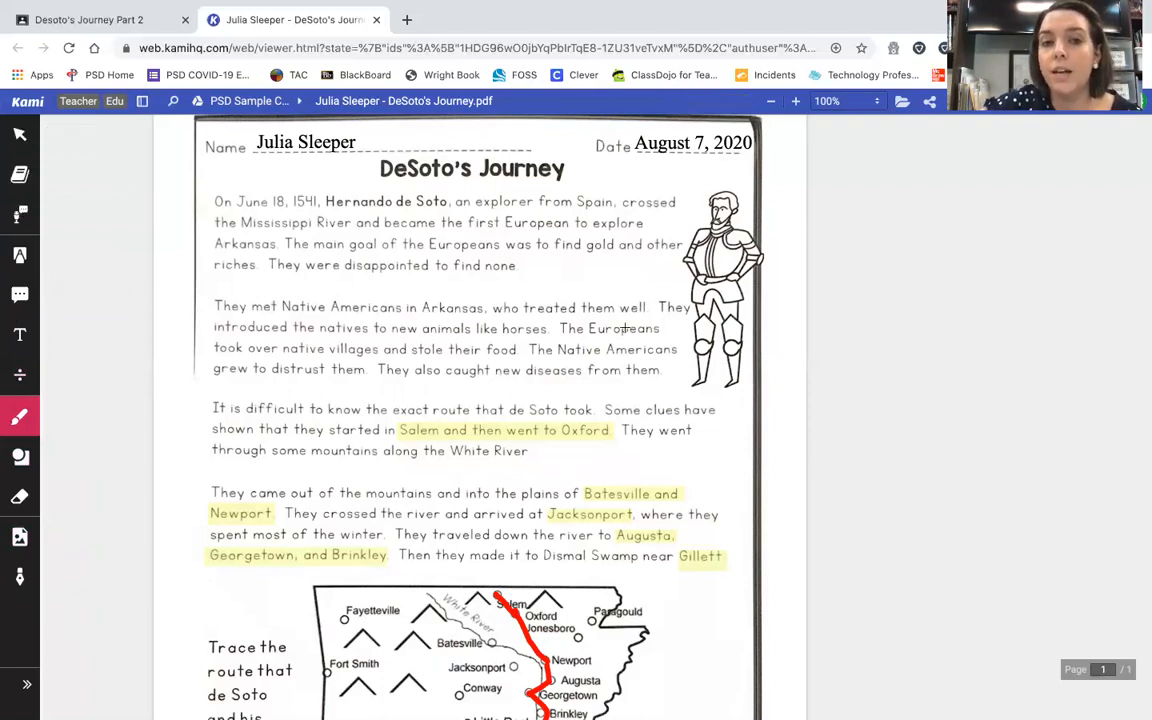
scroll(622, 329, down, 5)
scroll(624, 327, up, 6)
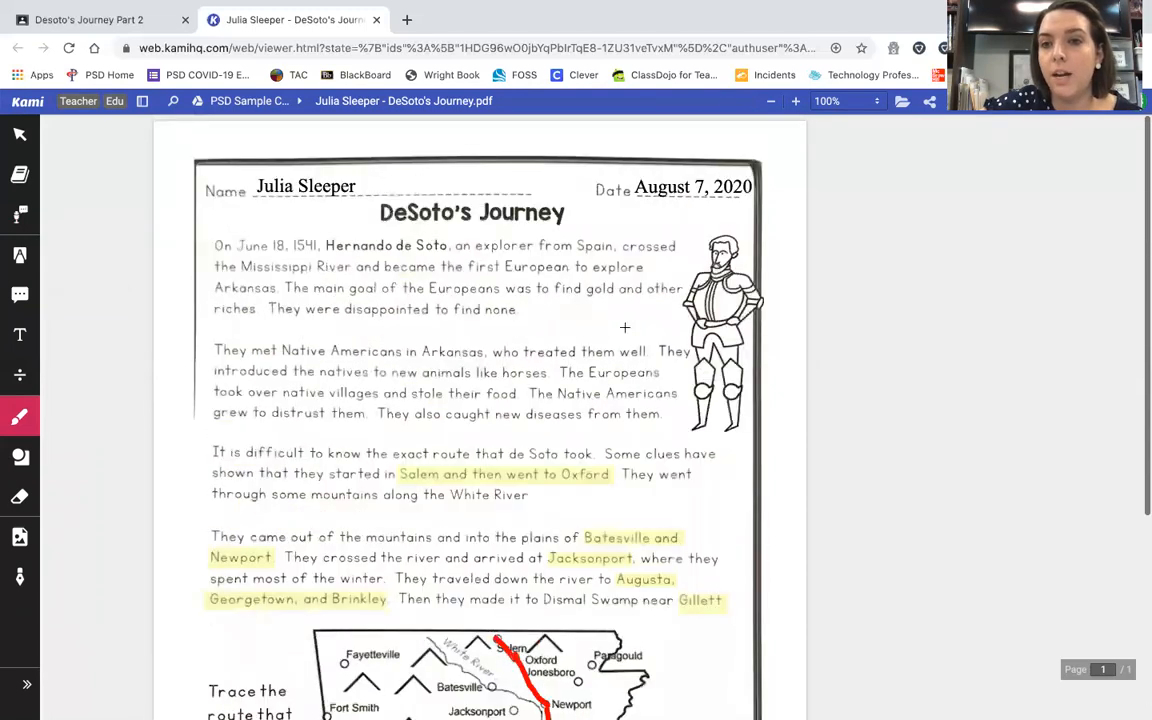
click(1018, 104)
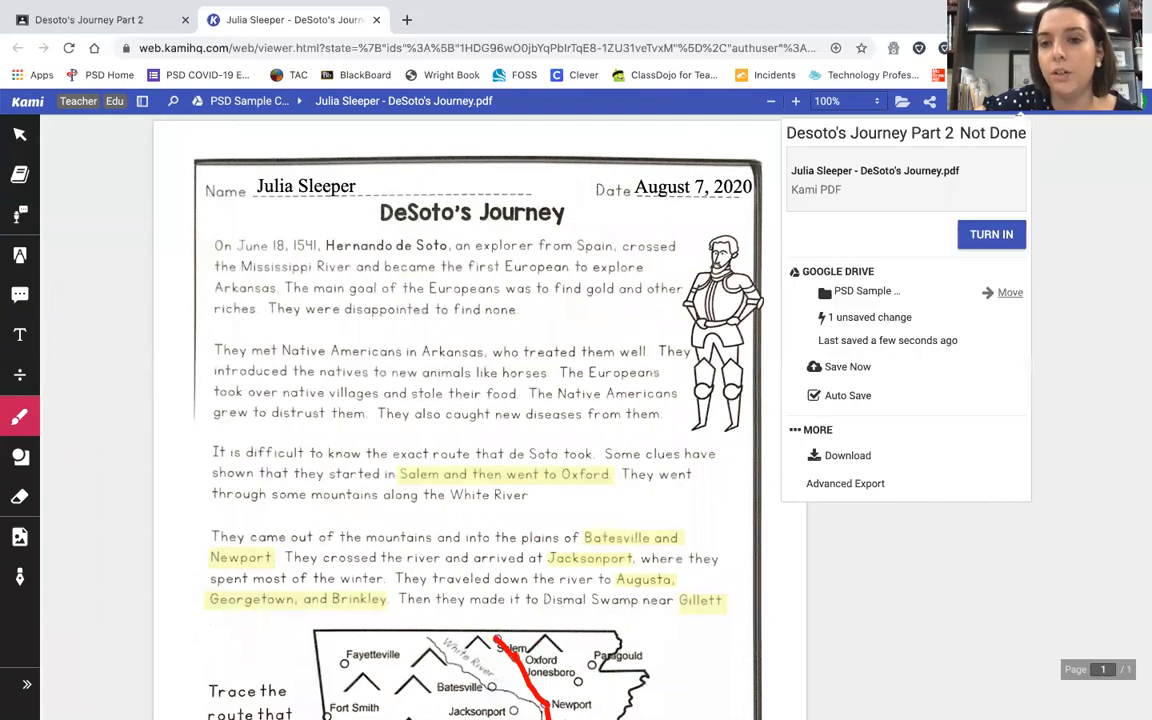
Step: Choose TURN IN to get Classroom's confirmation for submitting the DeSoto's Journey PDF
click(988, 236)
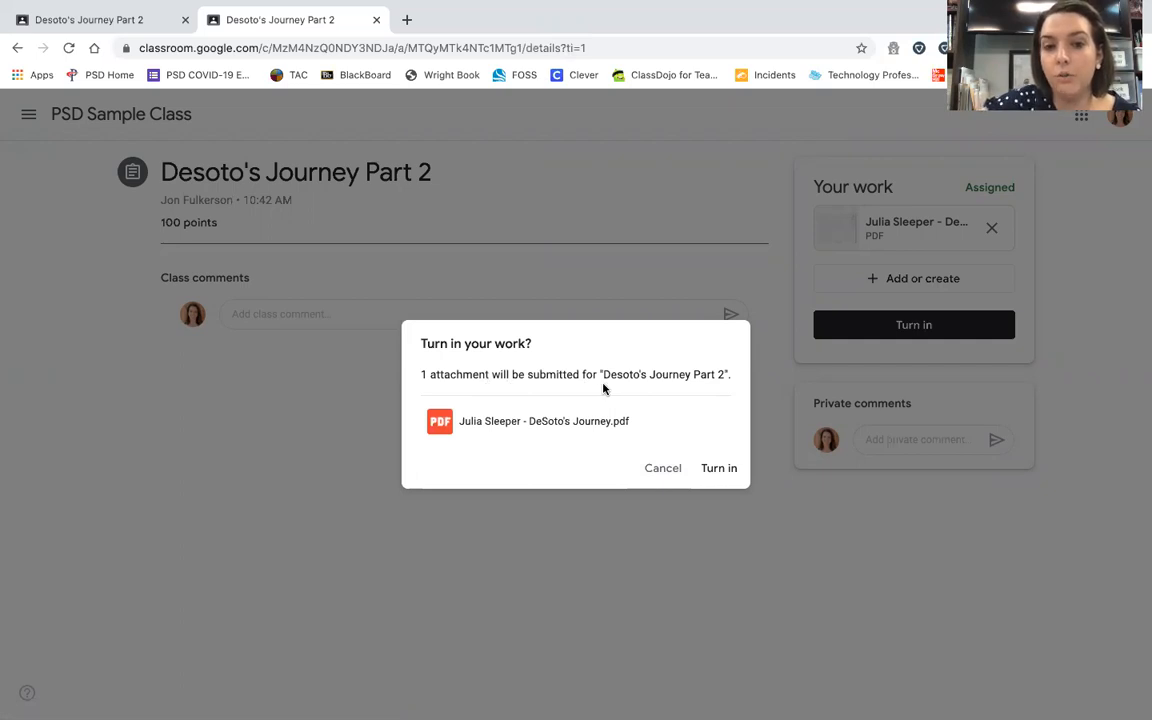
Step: Confirm turning in the DeSoto's Journey PDF for the Desoto's Journey Part 2 assignment
click(726, 475)
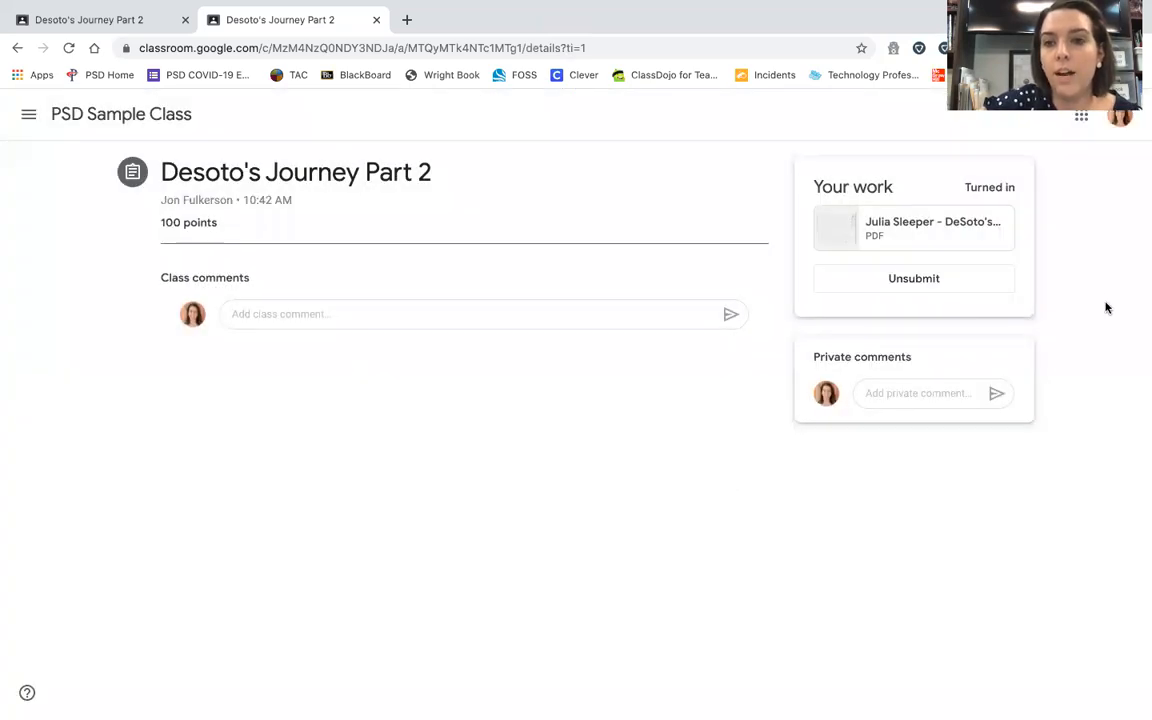
mouse_move(609, 8)
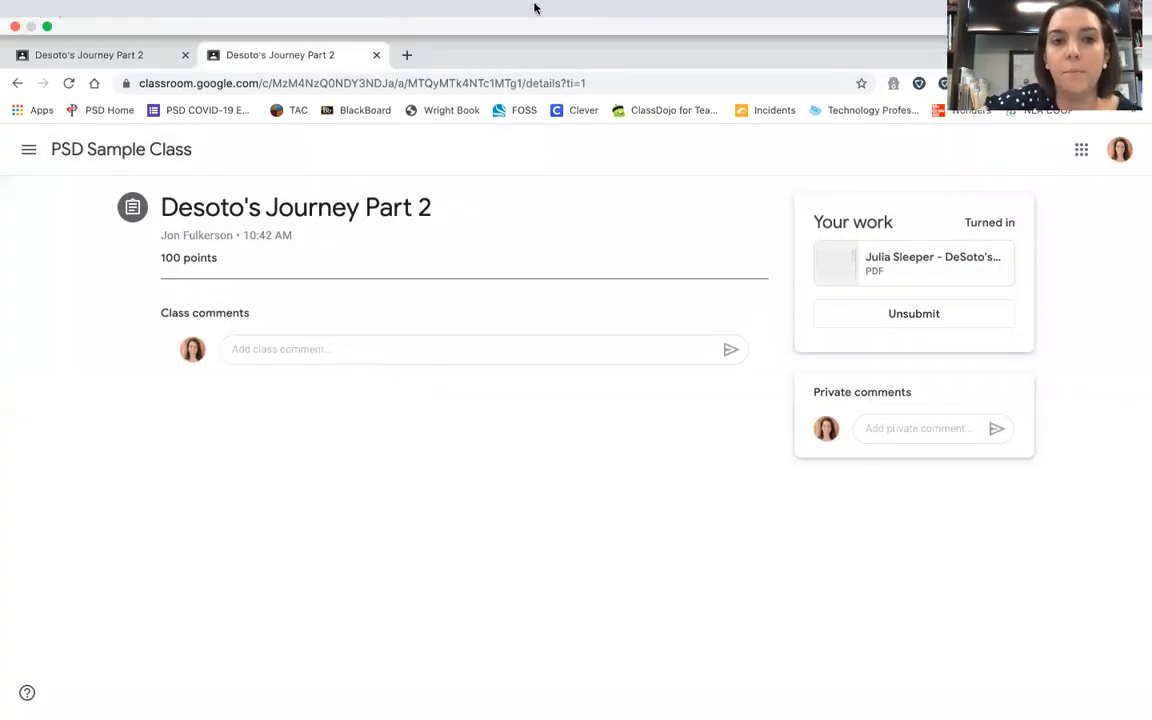